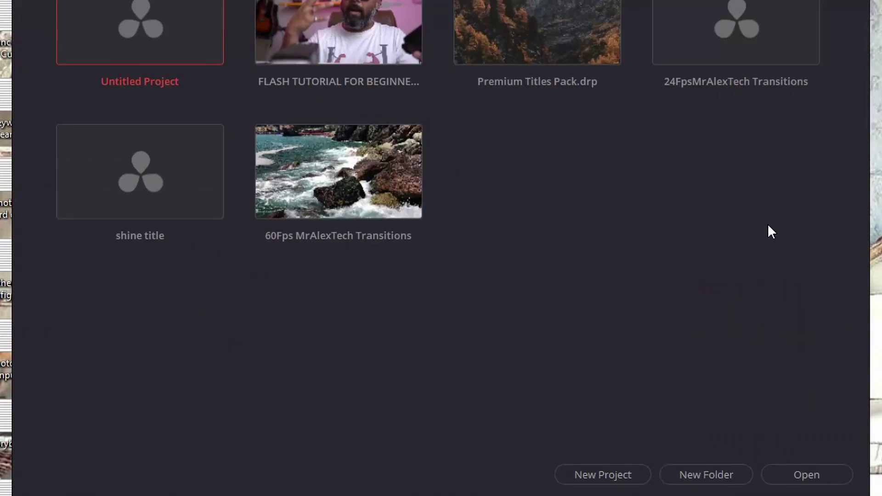
Step: Create a new project named 'DR editing tutorial' and open it on the Media page
click(593, 468)
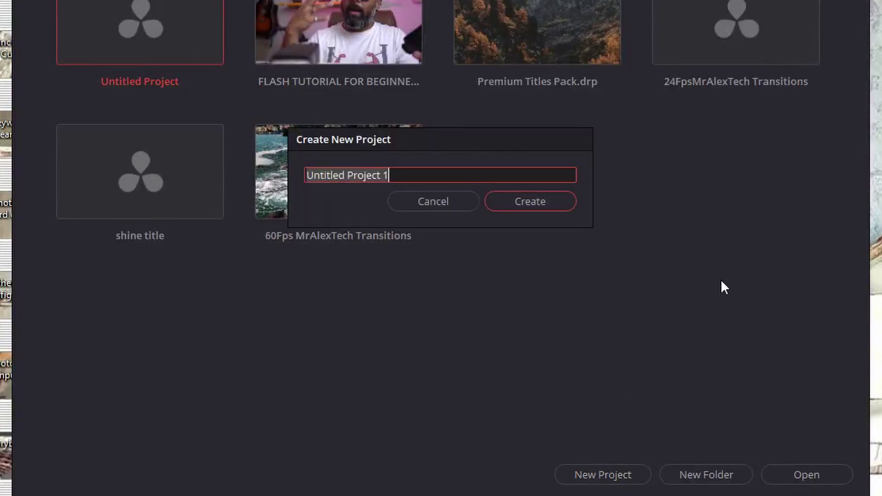
text(DR )
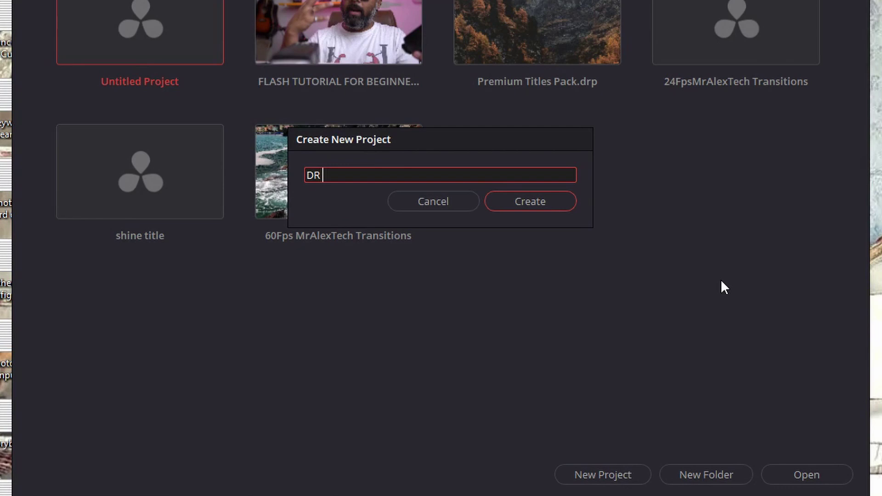
text(editing tutorial)
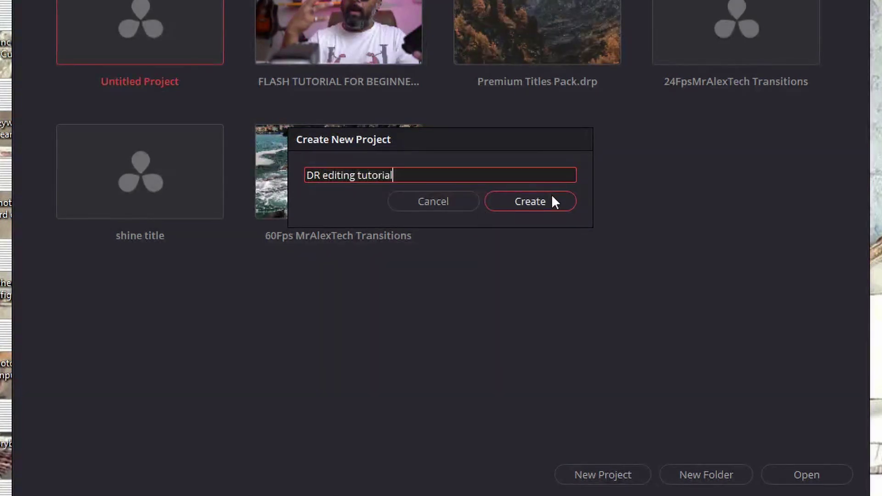
click(552, 197)
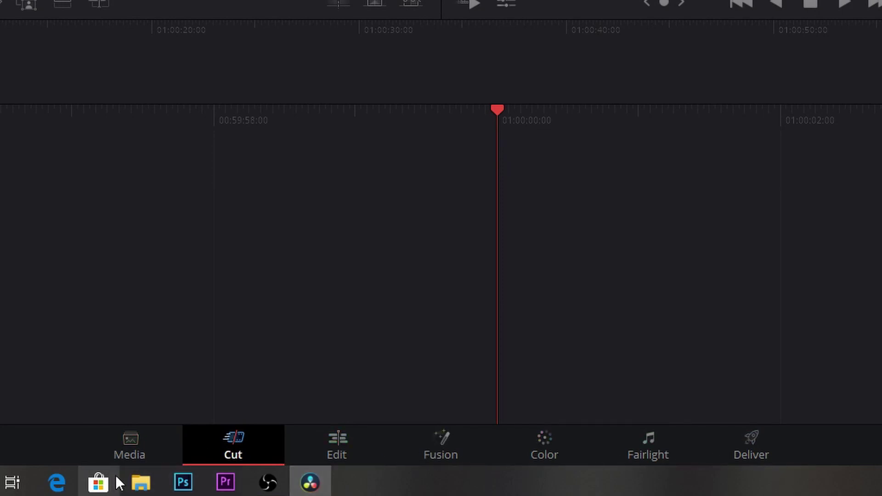
click(141, 445)
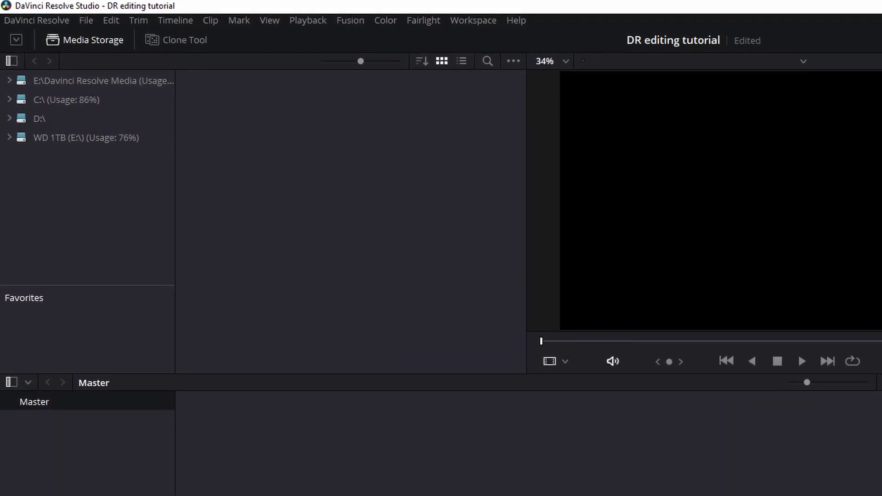
Step: Browse Media Storage on the WD 1TB drive to the planned videos > beginners editing folder
click(10, 137)
scroll(77, 204, down, 6)
scroll(77, 203, down, 4)
scroll(77, 204, down, 1)
scroll(78, 206, down, 3)
click(16, 226)
scroll(95, 253, down, 3)
click(26, 186)
Step: Add C0010.MP4 and C0011.MP4 to the media pool, keeping the project frame rate
click(225, 111)
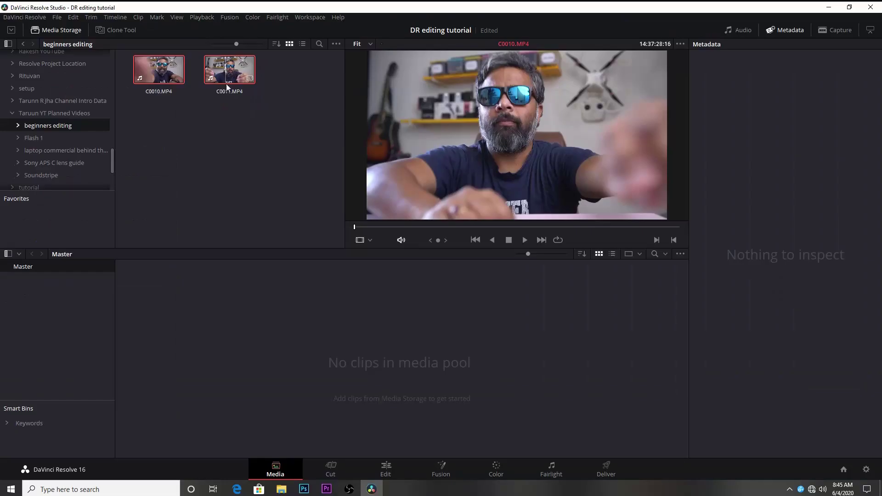
drag(317, 109, 377, 458)
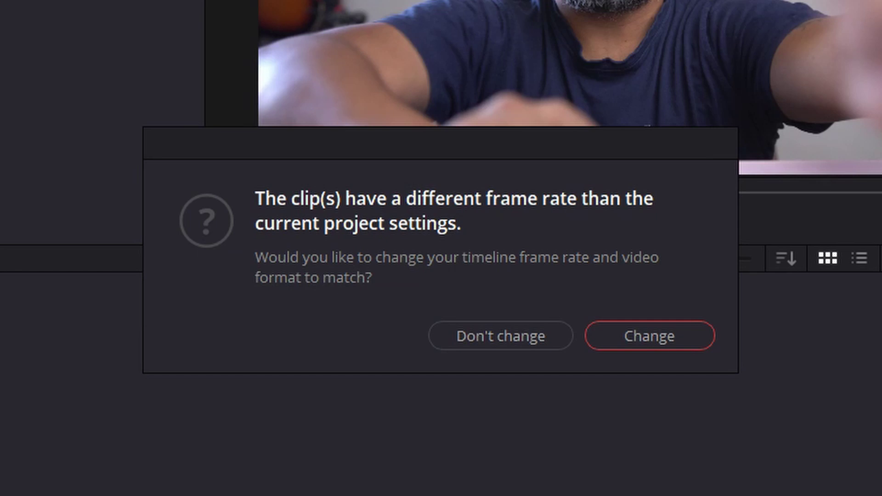
click(501, 338)
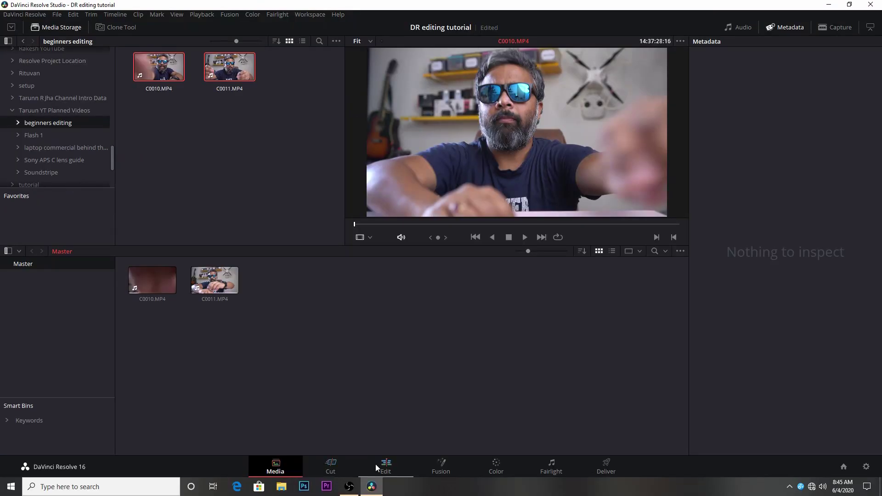
click(384, 468)
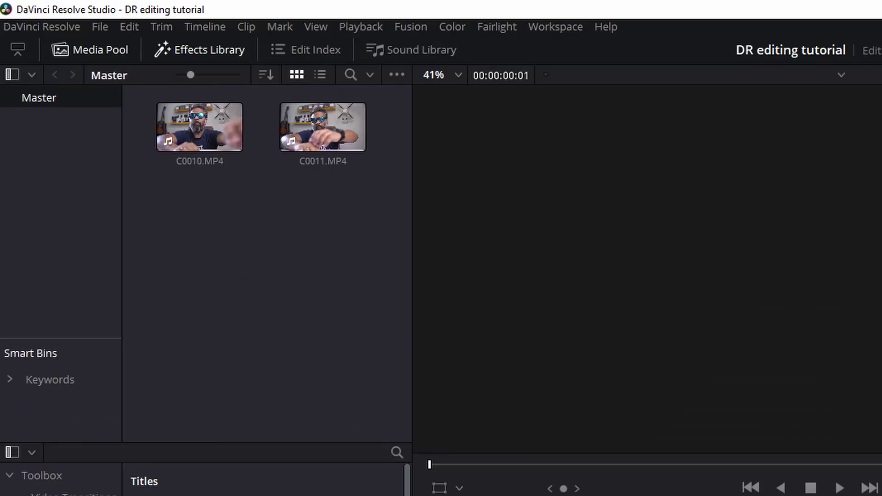
Step: Select C0010.MP4 and view its metadata: 3840 x 2160 H.264 at 23.976 fps
click(216, 169)
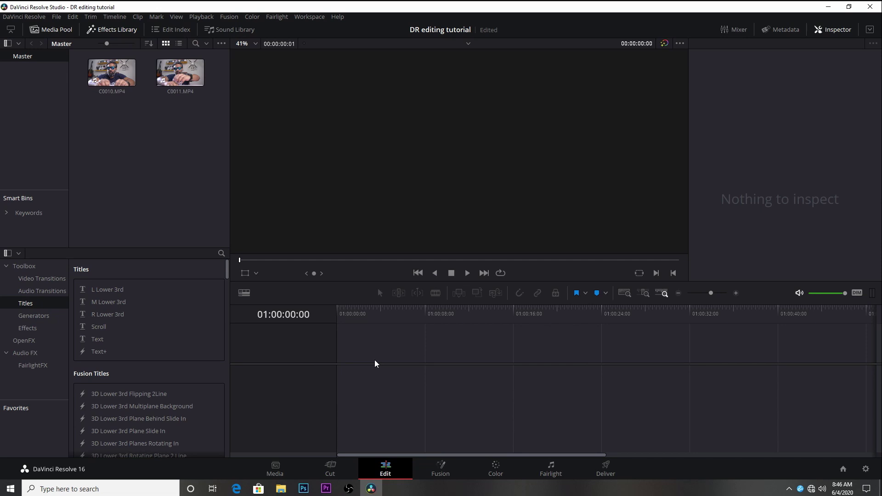
click(112, 72)
click(780, 30)
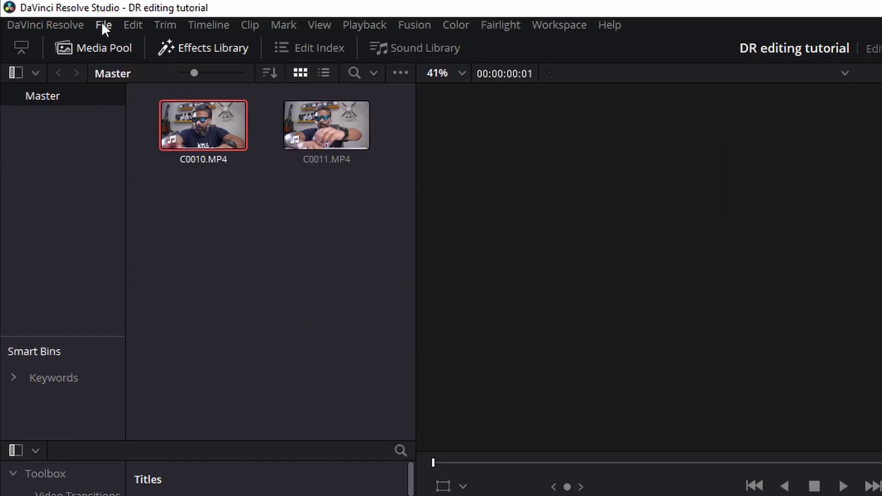
click(57, 18)
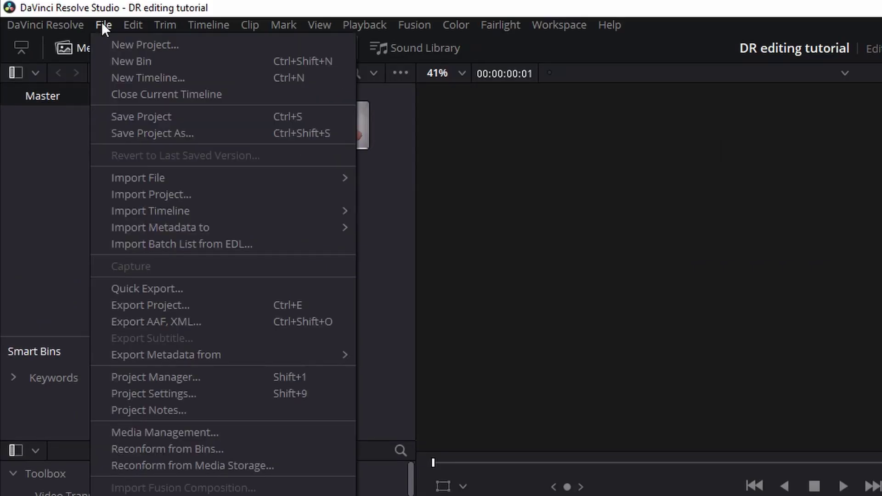
Step: Create Timeline 1 using custom settings at 1920 x 1080 and 23.976 fps
click(134, 78)
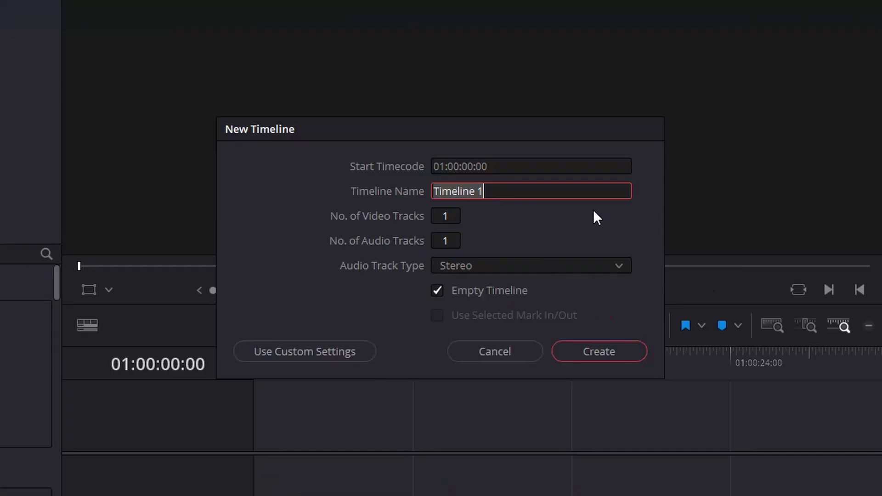
click(379, 306)
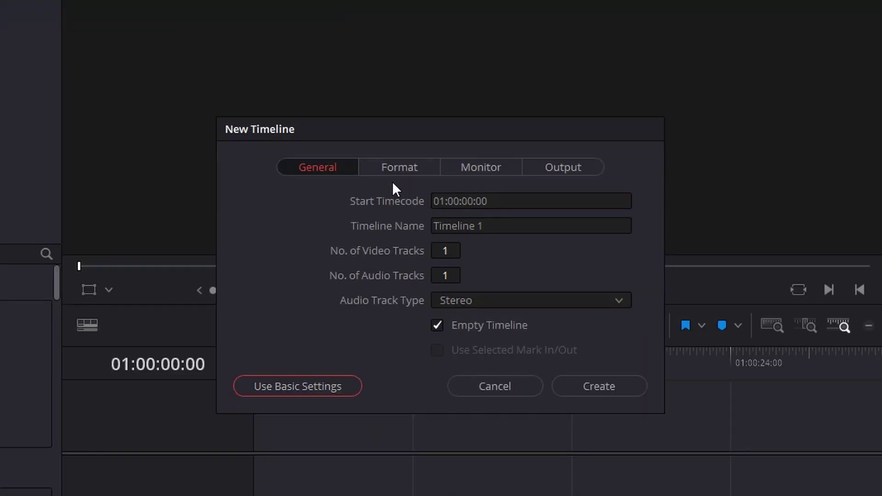
click(396, 168)
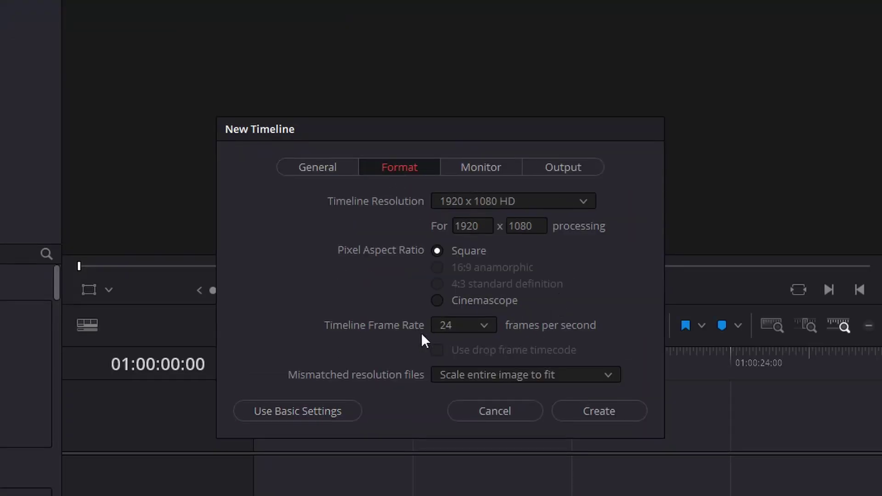
click(484, 325)
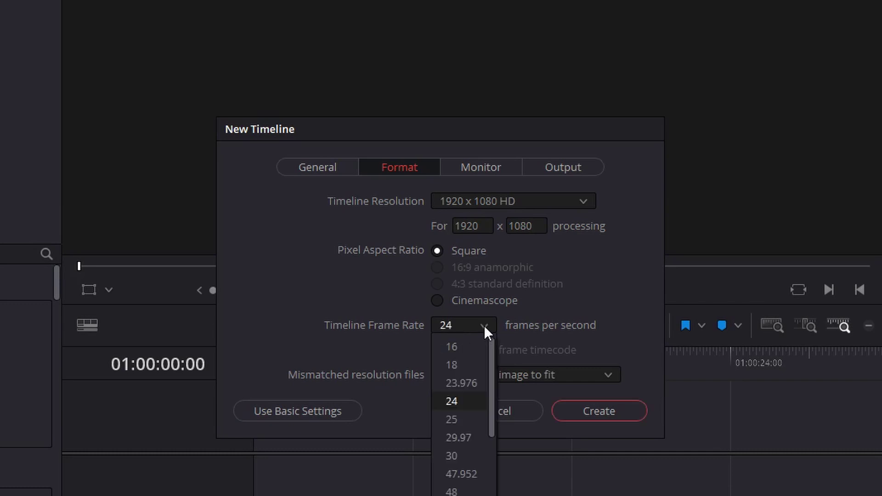
click(467, 382)
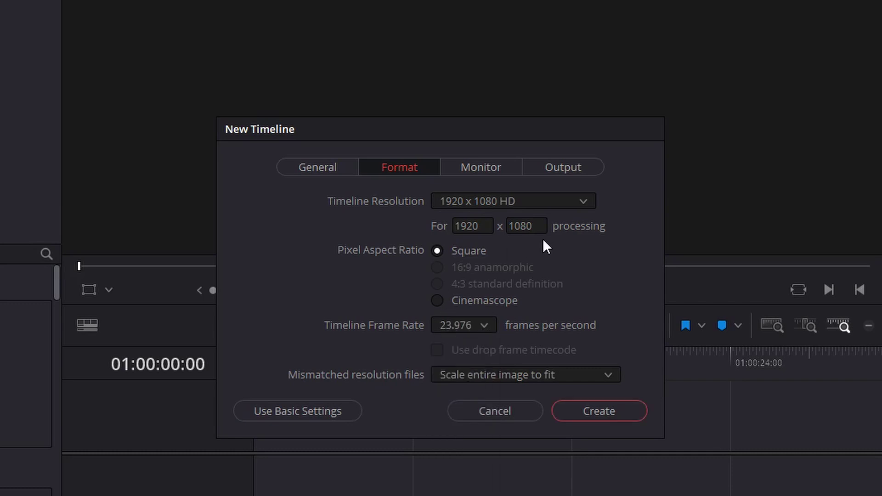
click(598, 415)
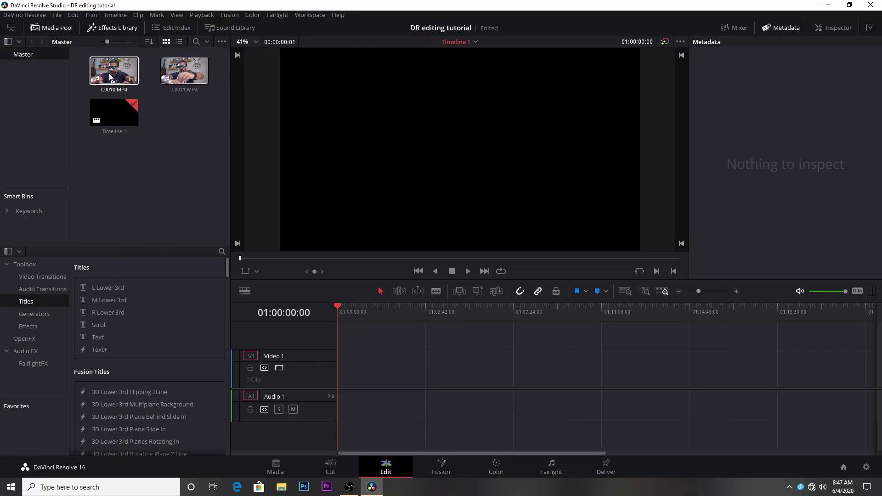
Step: Place C0010.MP4 then C0011.MP4 back to back on Timeline 1, zoom to fit, and play
drag(110, 75, 339, 382)
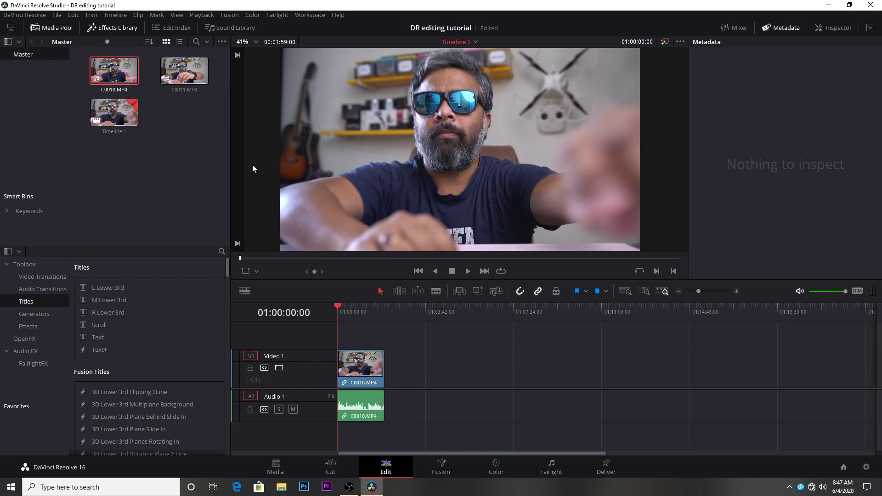
mouse_move(184, 70)
mouse_down()
mouse_move(289, 189)
mouse_move(393, 367)
mouse_up()
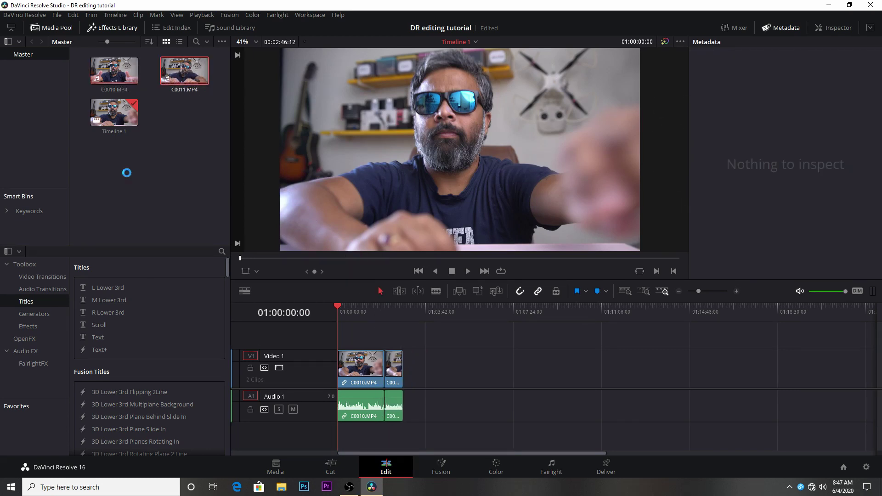
mouse_move(338, 304)
mouse_down()
mouse_move(431, 311)
mouse_move(340, 310)
mouse_up()
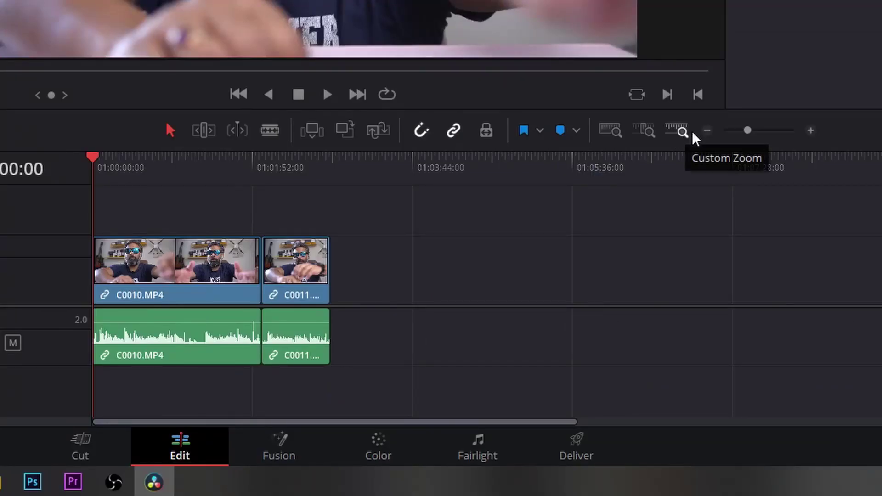
mouse_move(746, 131)
mouse_down()
mouse_move(764, 130)
mouse_move(743, 131)
mouse_up()
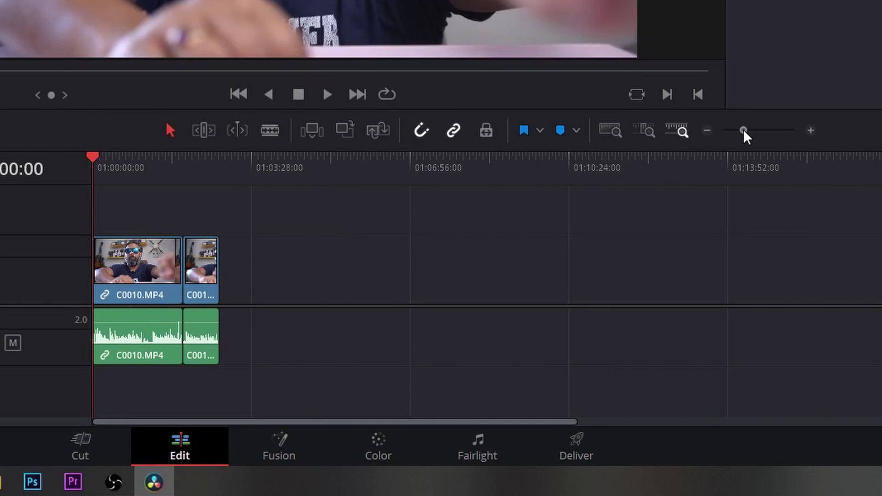
drag(744, 130, 756, 131)
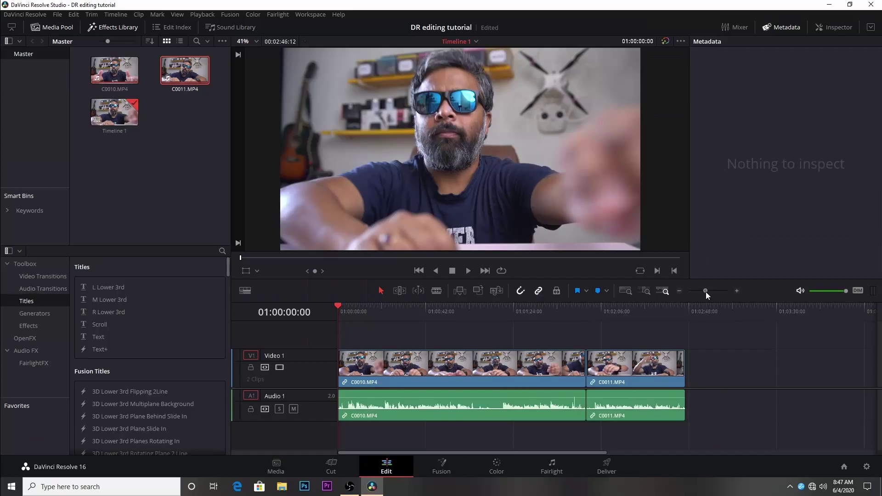
drag(706, 295, 707, 295)
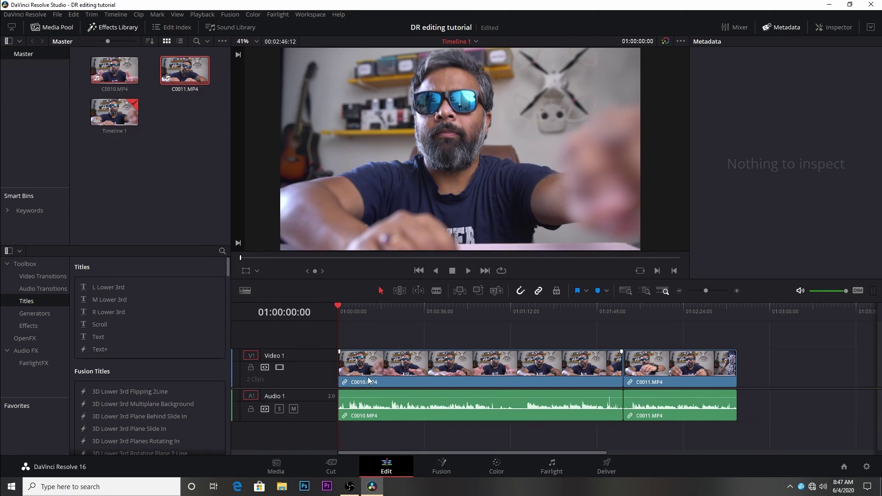
key(space)
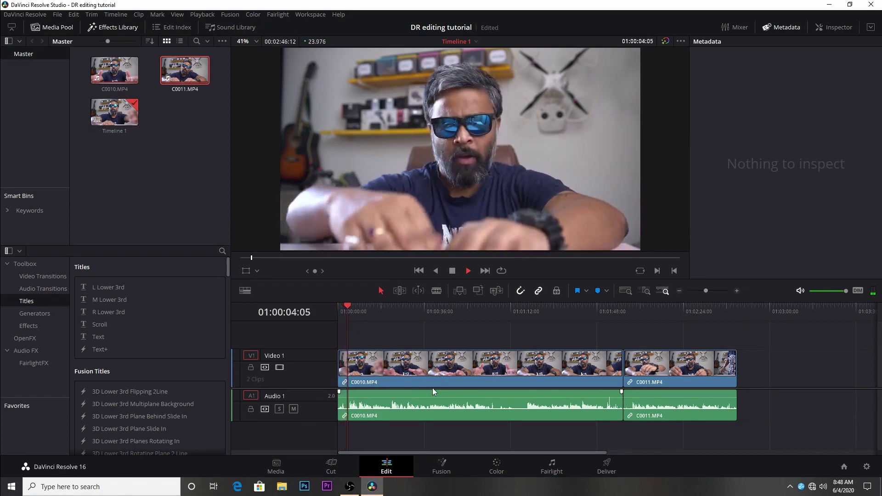
Step: Stop playback, park the playhead at 01:00:04:18, and select the C0010.MP4 clip
key(space)
drag(352, 304, 348, 305)
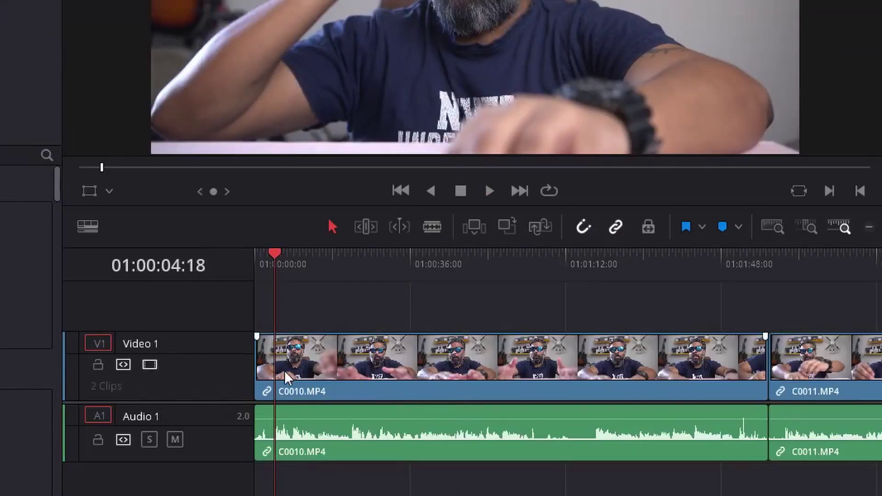
click(287, 377)
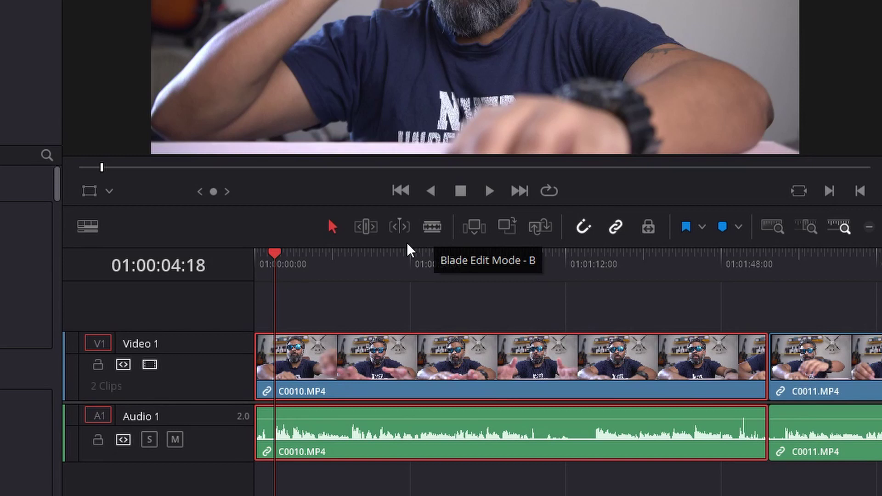
Step: Split C0010.MP4 at the 01:00:04:18 playhead with the Blade tool
click(432, 227)
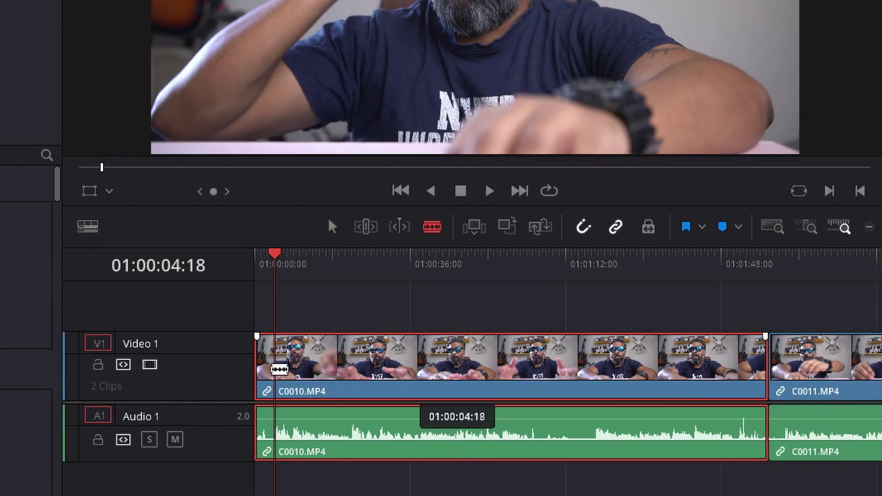
click(275, 367)
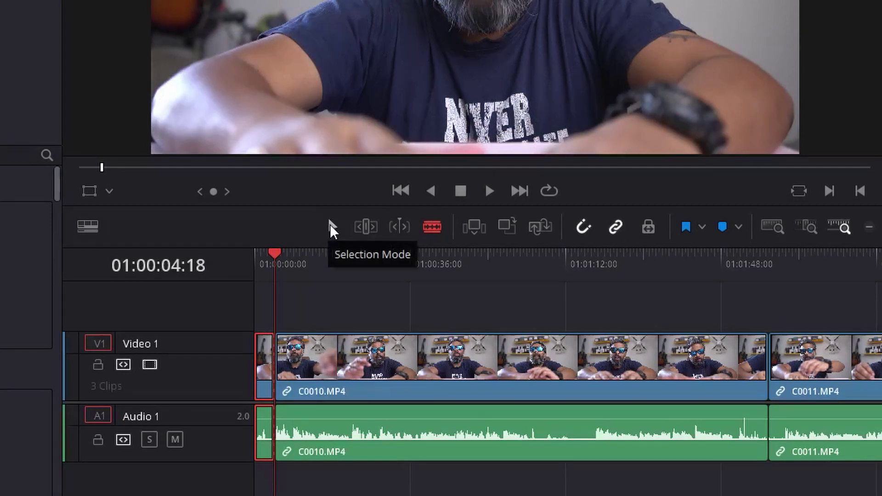
click(331, 226)
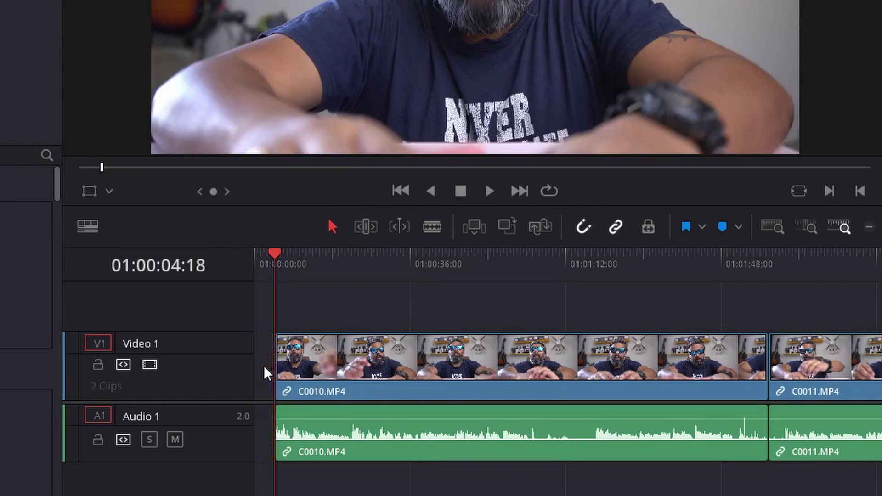
Step: Delete the short opening piece and the leftover gap so the timeline starts with the trimmed clip
key(Delete)
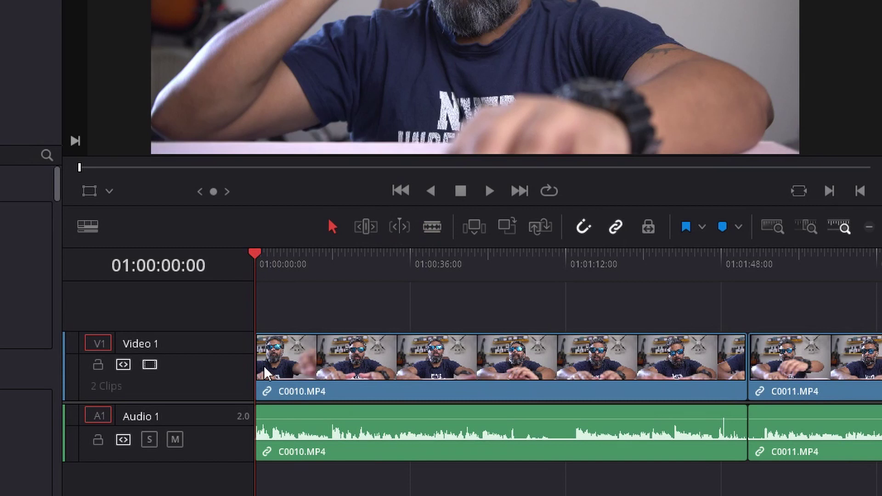
key(ctrl+z)
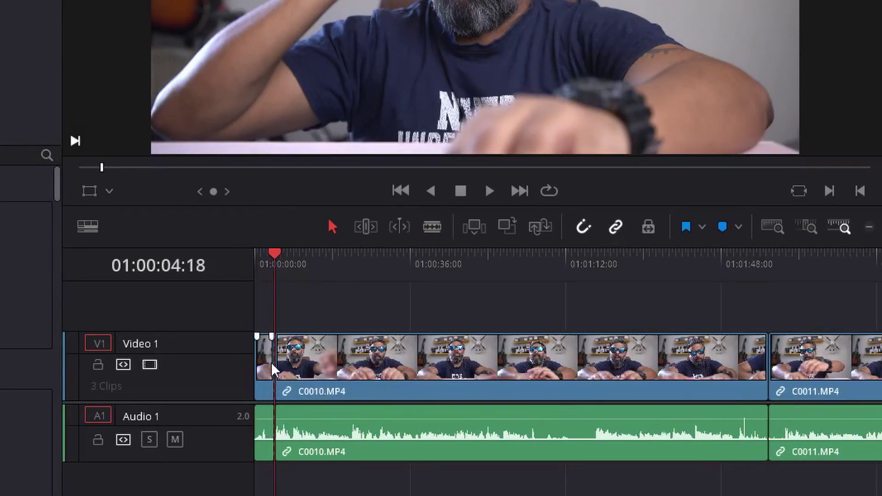
click(299, 349)
click(260, 368)
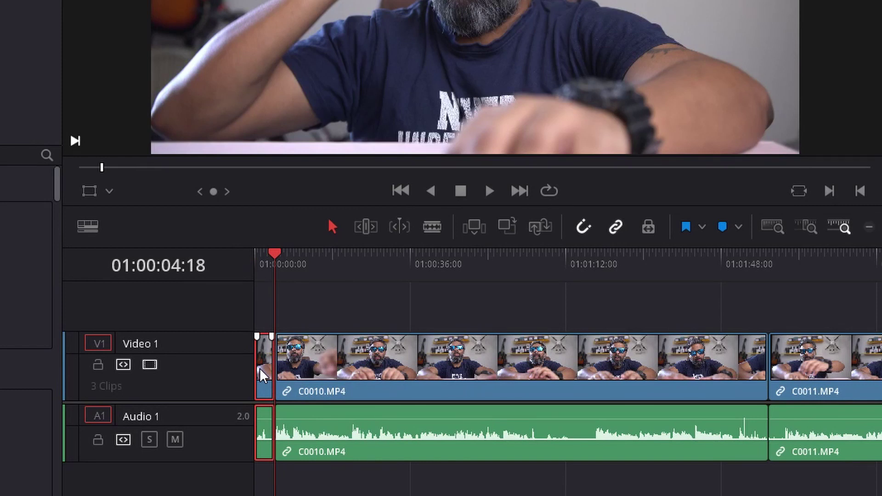
key(BackSpace)
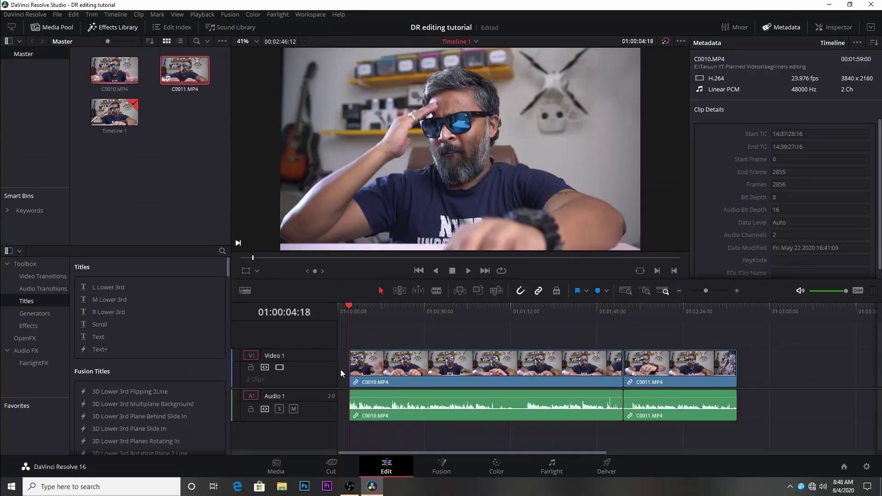
click(260, 368)
key(BackSpace)
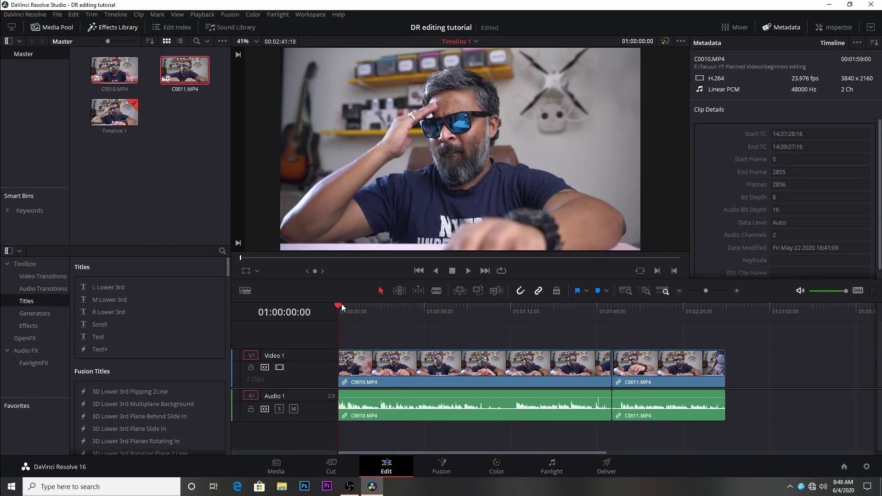
Step: Blade C0010.MP4 at 01:00:17:14 and again at 01:00:32:03
drag(339, 306, 379, 316)
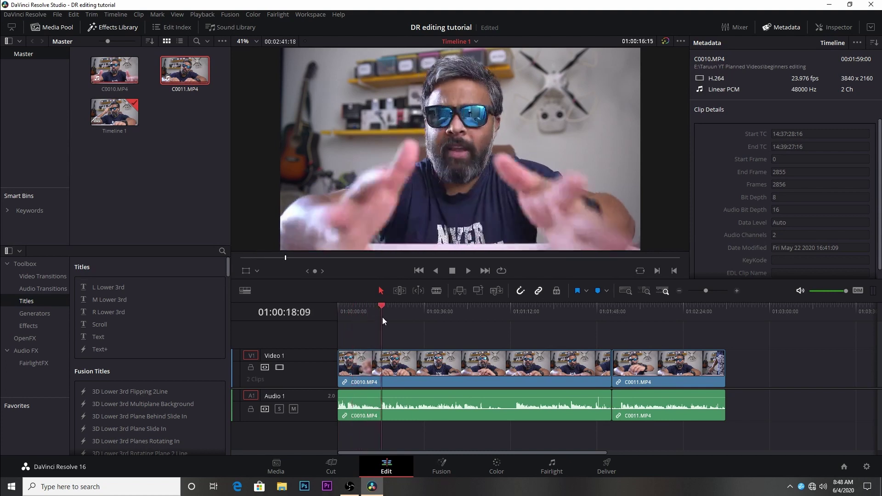
click(436, 290)
click(380, 366)
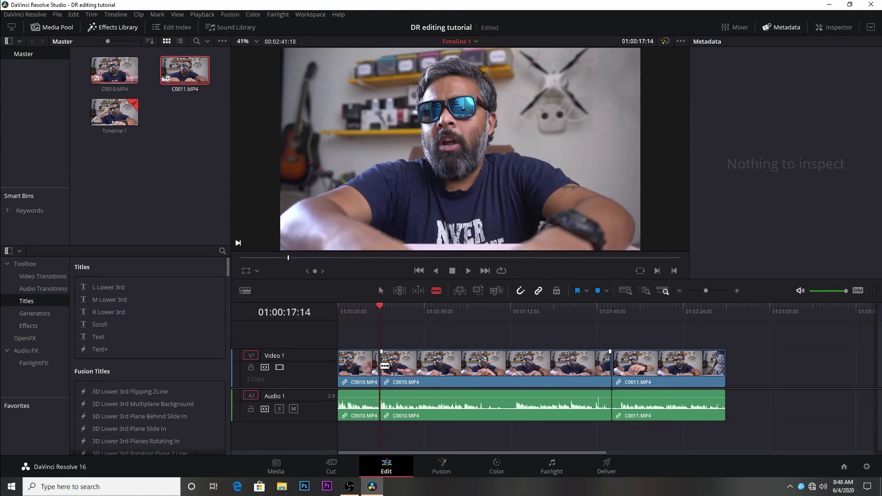
mouse_move(381, 305)
mouse_down()
mouse_move(423, 318)
mouse_move(416, 321)
mouse_up()
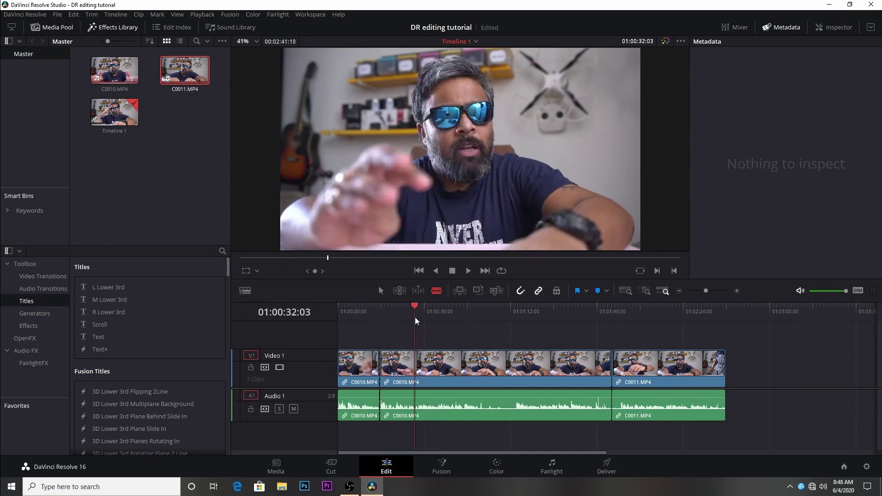
click(418, 365)
Step: Marquee-select all clips after 01:00:17:14 and shift them right to open a gap
key(a)
drag(416, 305, 382, 312)
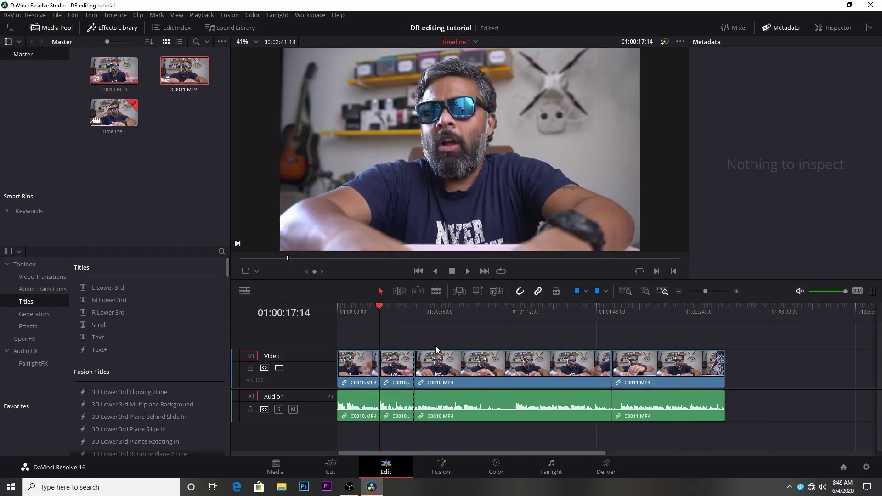
mouse_move(768, 339)
mouse_down()
mouse_move(404, 404)
mouse_move(456, 382)
mouse_up()
click(125, 162)
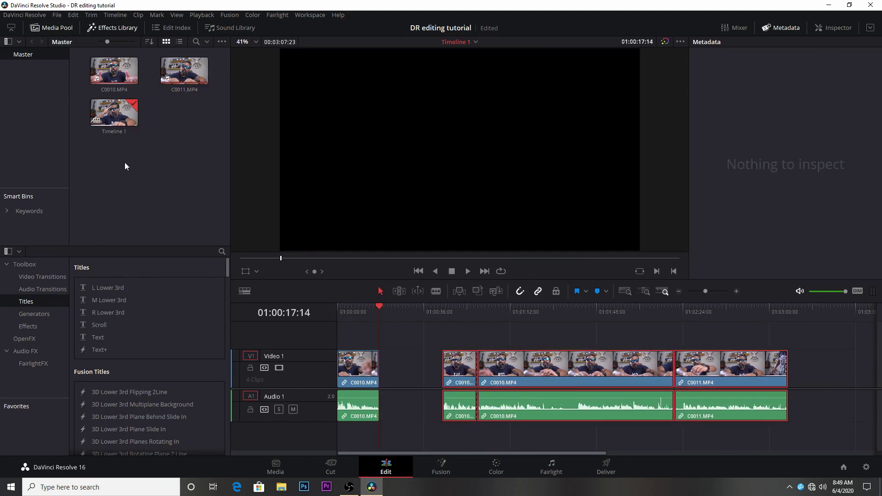
Step: Import Intro video.mp4 from E:\VFX\YT Premade Assets into the media pool
right_click(154, 154)
click(331, 236)
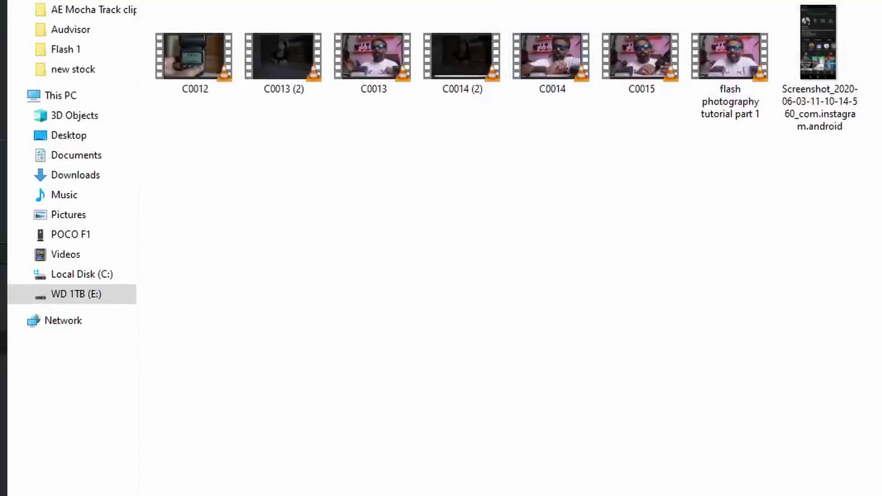
click(74, 301)
scroll(193, 459, down, 3)
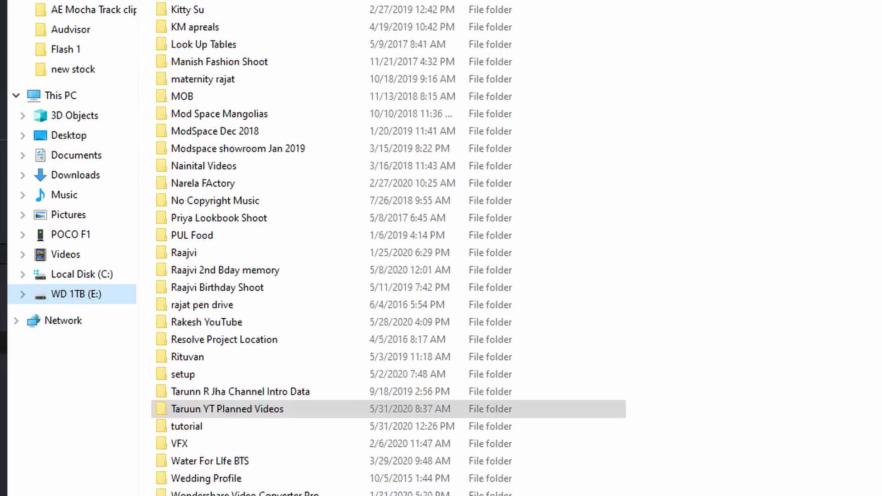
click(182, 443)
double_click(181, 443)
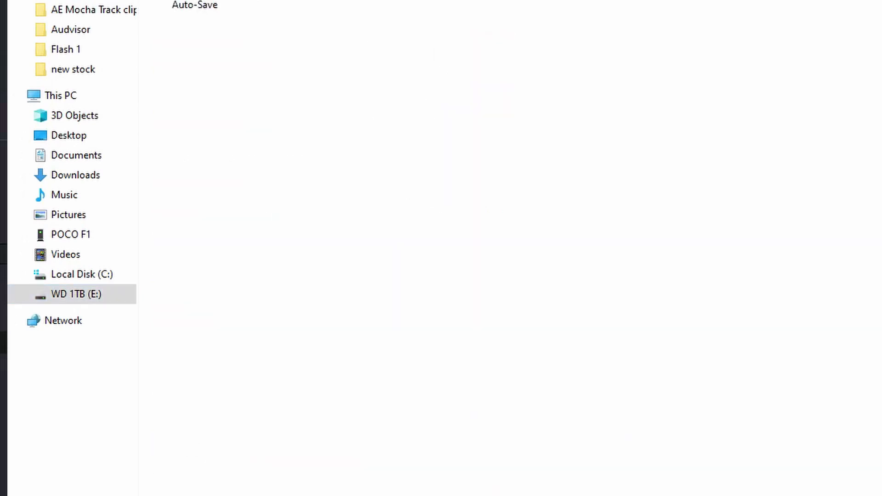
click(108, 82)
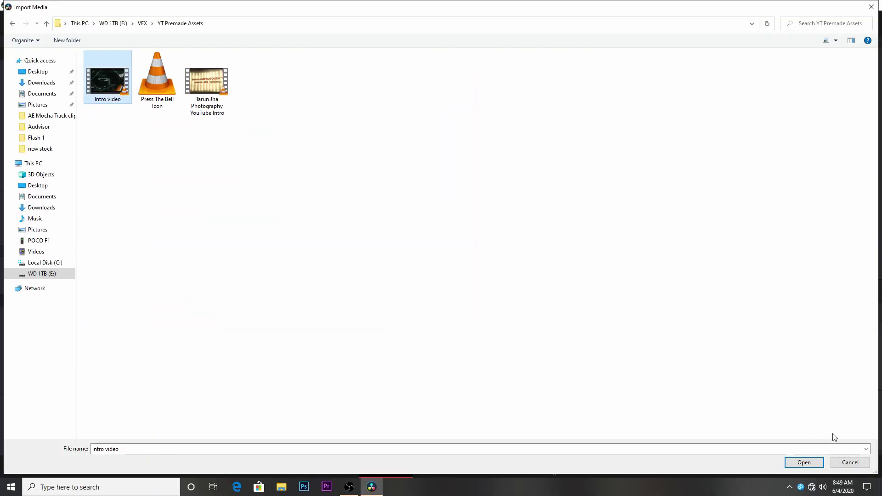
click(807, 464)
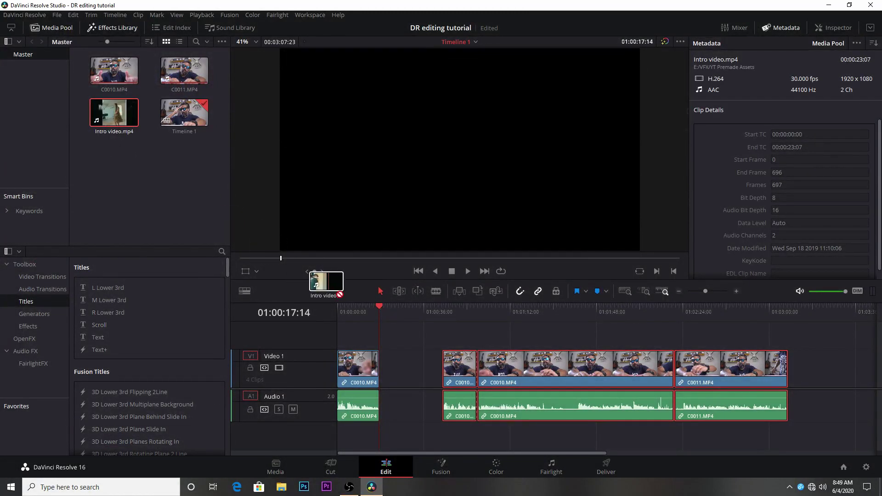
Step: Drop Intro video.mp4 into the gap after the first C0010.MP4 piece and close the leftover gap
drag(106, 115, 395, 355)
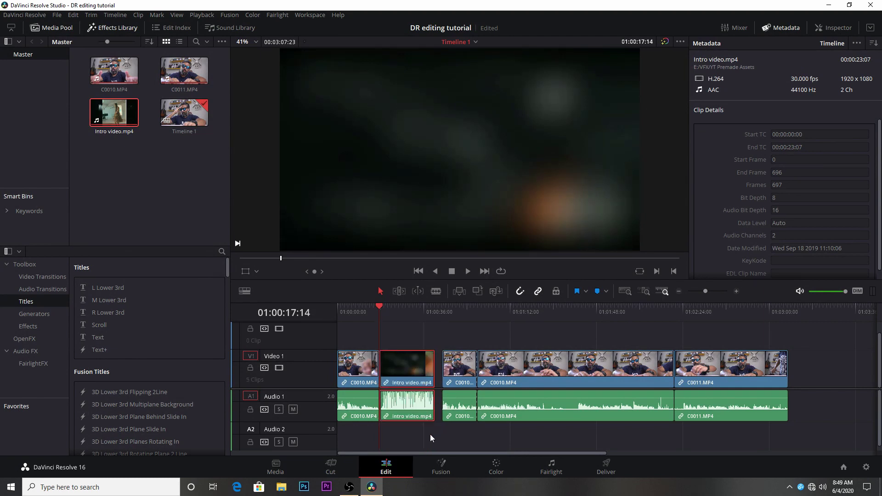
click(438, 368)
key(BackSpace)
Step: Play back and skim through the later clips to check the edit
key(space)
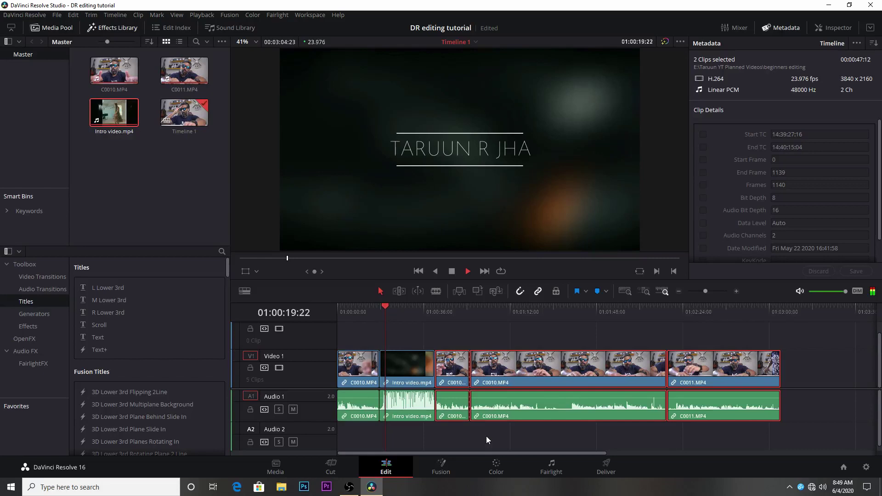
click(388, 304)
mouse_move(388, 304)
mouse_down()
mouse_move(697, 358)
mouse_move(549, 345)
mouse_up()
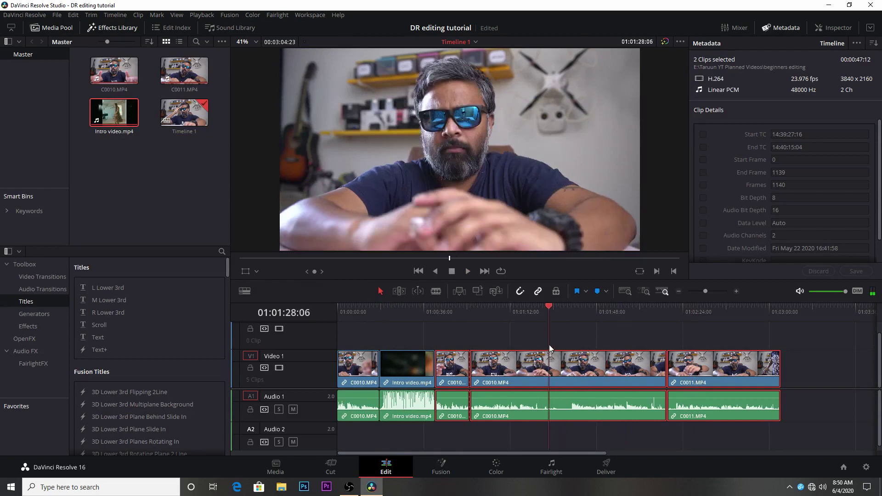
click(167, 172)
right_click(157, 153)
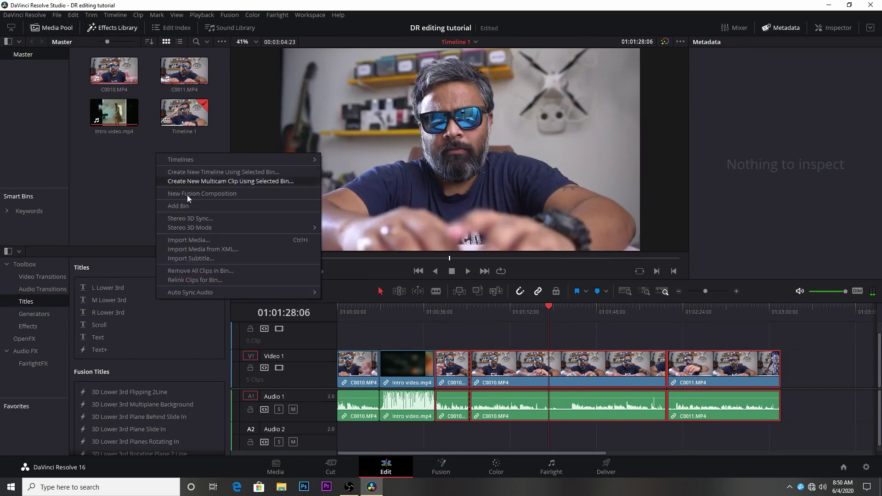
Step: Import the When_Rain_Comes_Tide_Electric_instrumental MP3 from the Flash 1 folder into the Media Pool
click(194, 241)
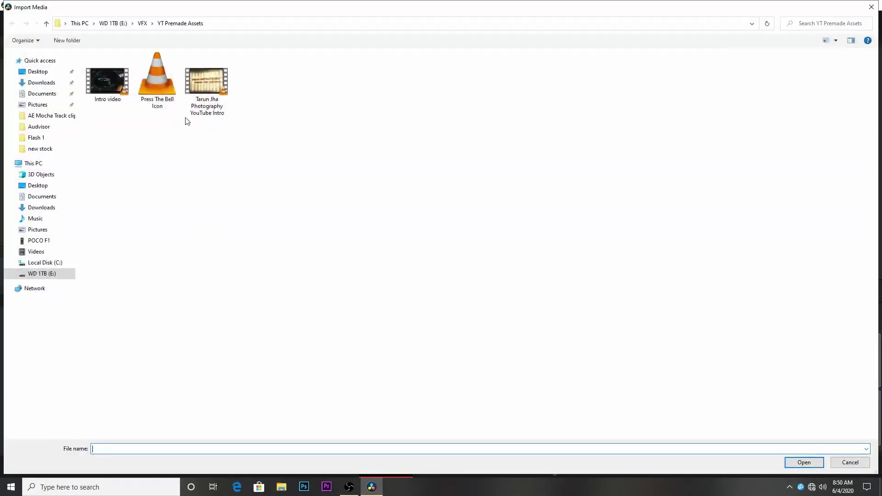
click(113, 23)
scroll(129, 304, down, 3)
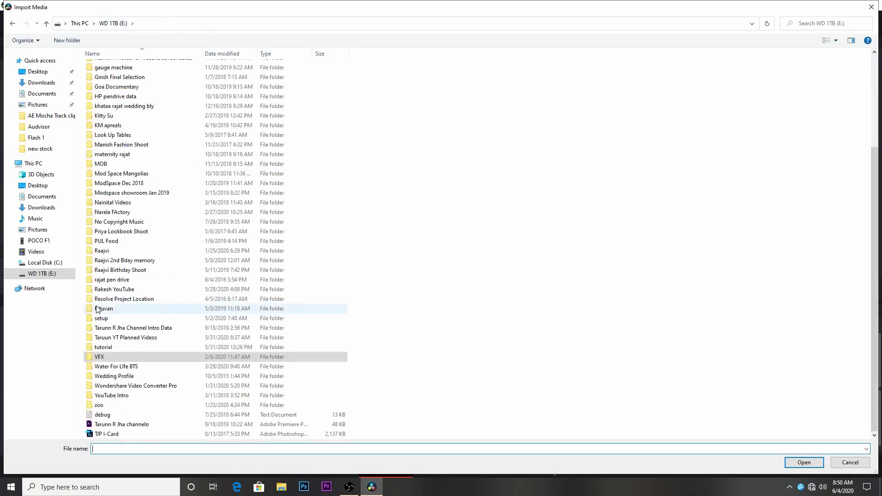
double_click(129, 339)
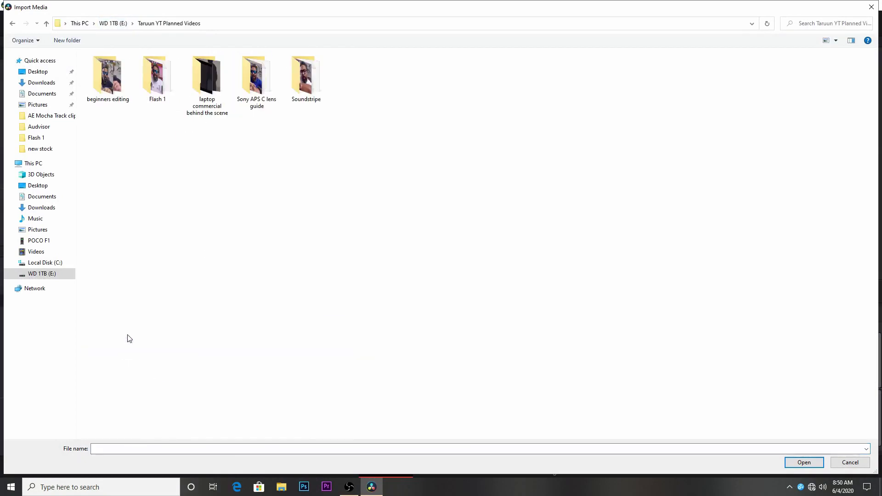
double_click(158, 73)
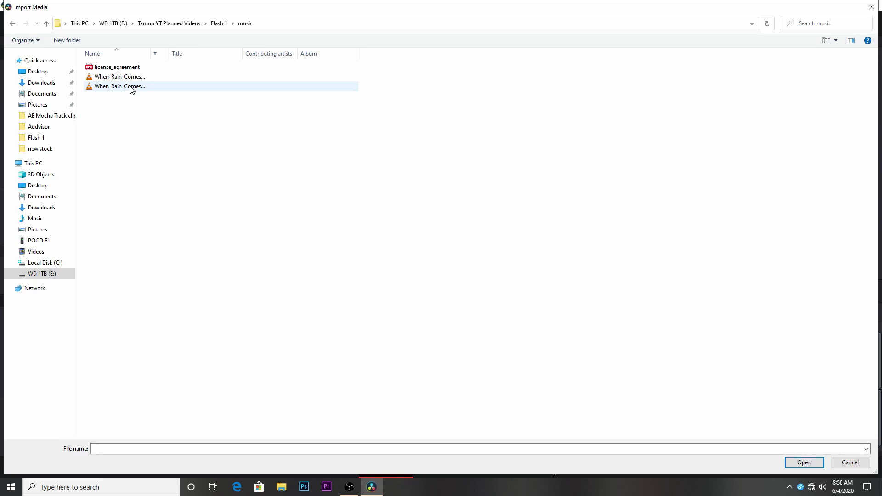
click(128, 87)
click(797, 464)
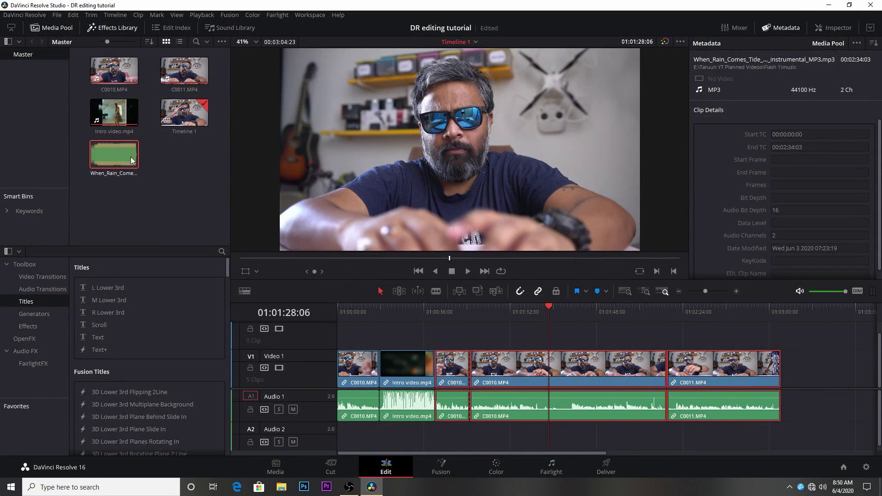
Step: Place the music clip on Audio 2 and play back from about 01:00:40 to hear it
drag(120, 151, 432, 434)
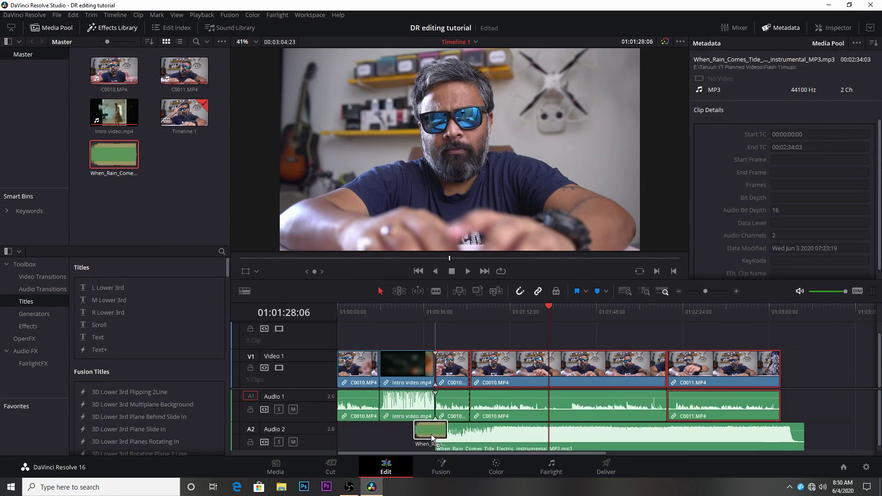
drag(549, 312, 436, 321)
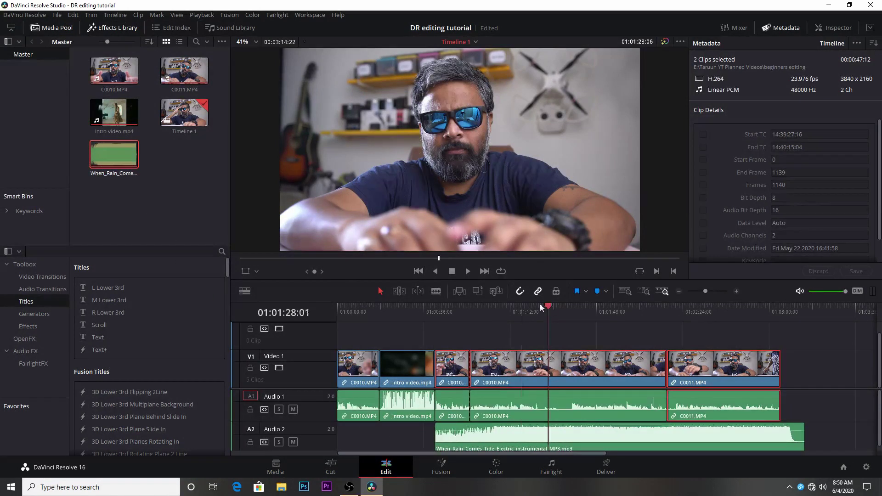
key(space)
drag(511, 281, 519, 175)
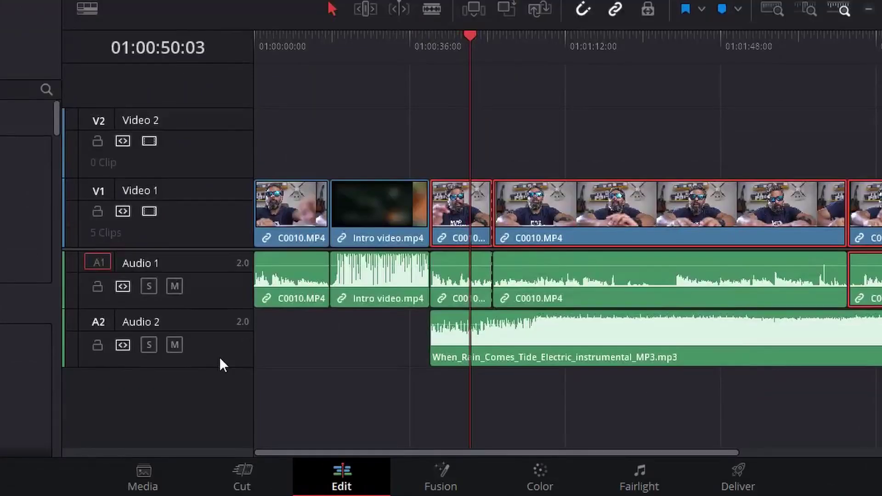
Step: Add a new mono audio track, Audio 3, from the Audio 2 header
right_click(219, 356)
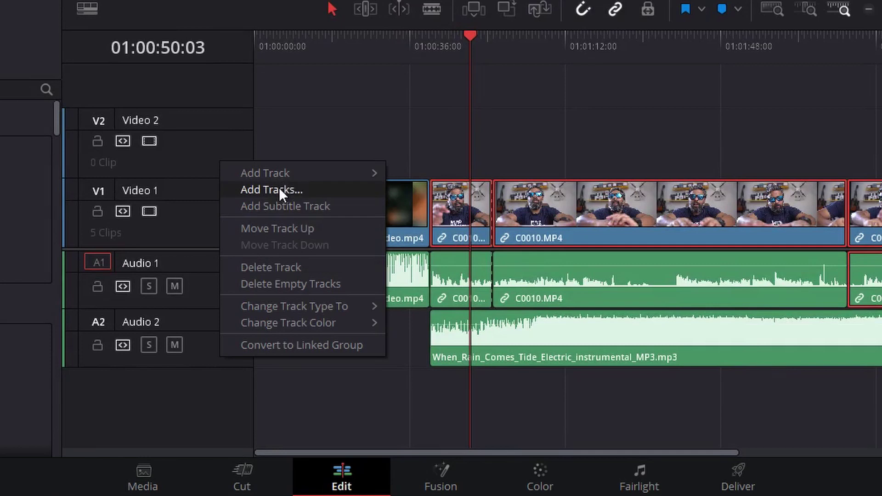
mouse_move(281, 173)
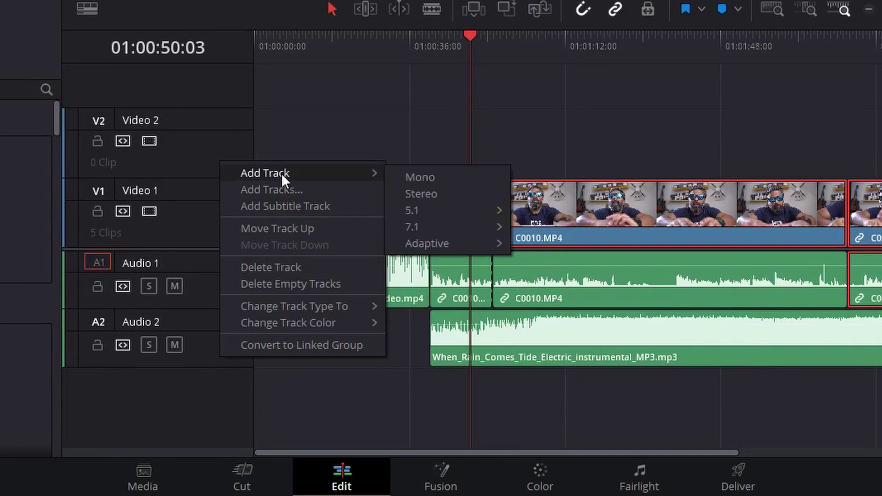
click(420, 177)
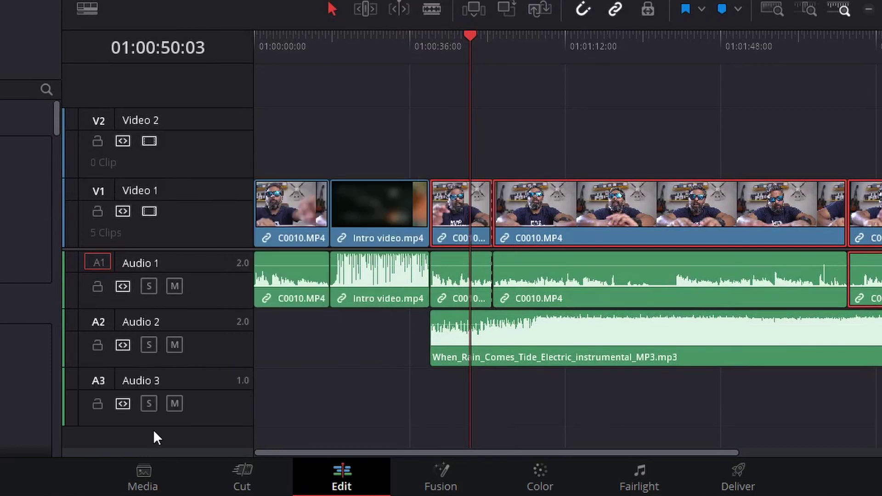
Step: Add an extra video track above Video 2
right_click(217, 121)
click(257, 137)
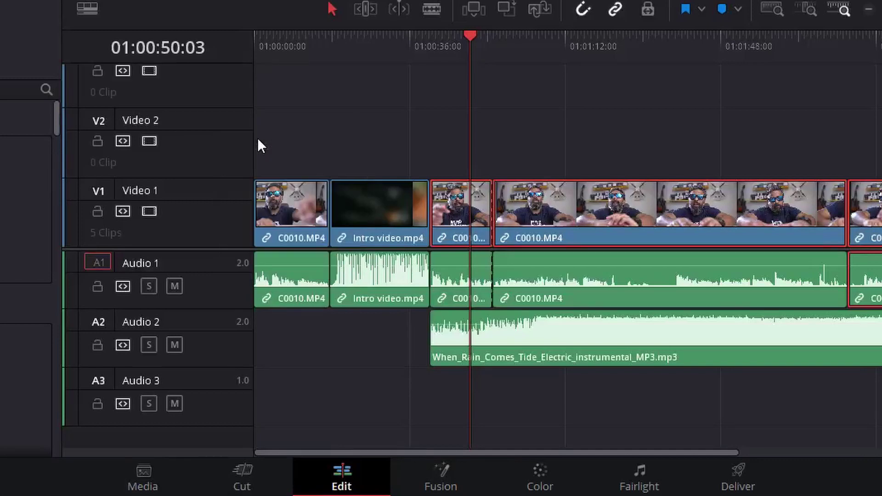
mouse_move(470, 34)
mouse_down()
mouse_move(412, 50)
mouse_move(439, 265)
mouse_move(682, 289)
mouse_move(626, 287)
mouse_up()
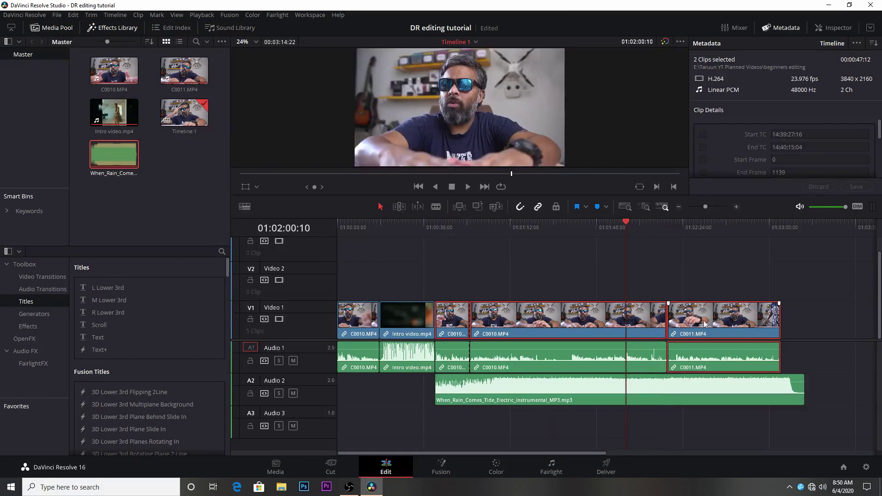
Step: Delete clips C0011 and the long C0010 with their audio, then trim the A2 music to match
click(798, 307)
click(711, 324)
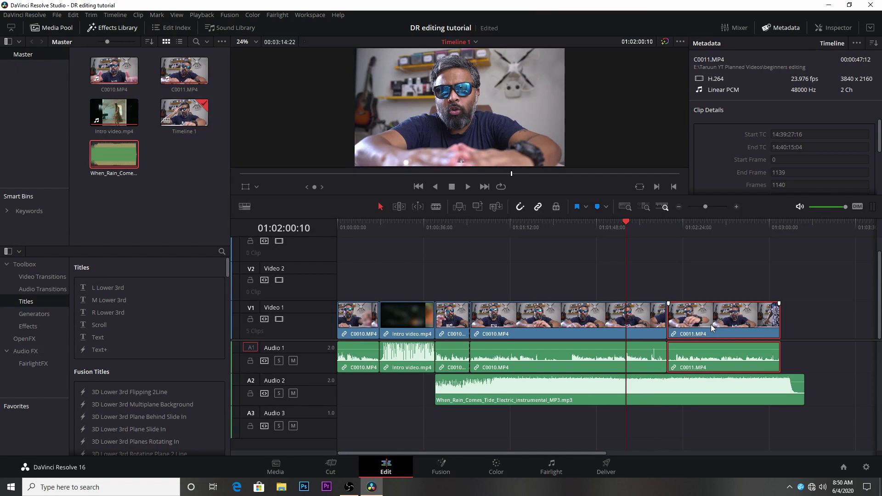
key(Delete)
click(580, 336)
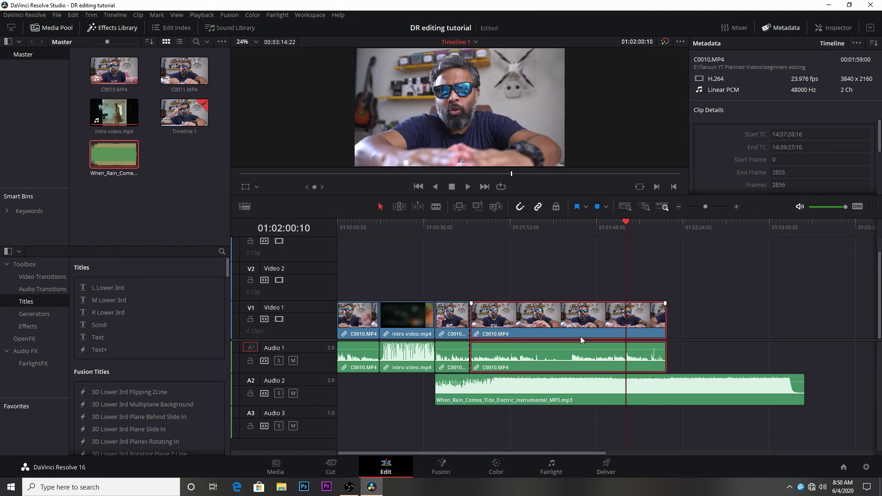
key(Delete)
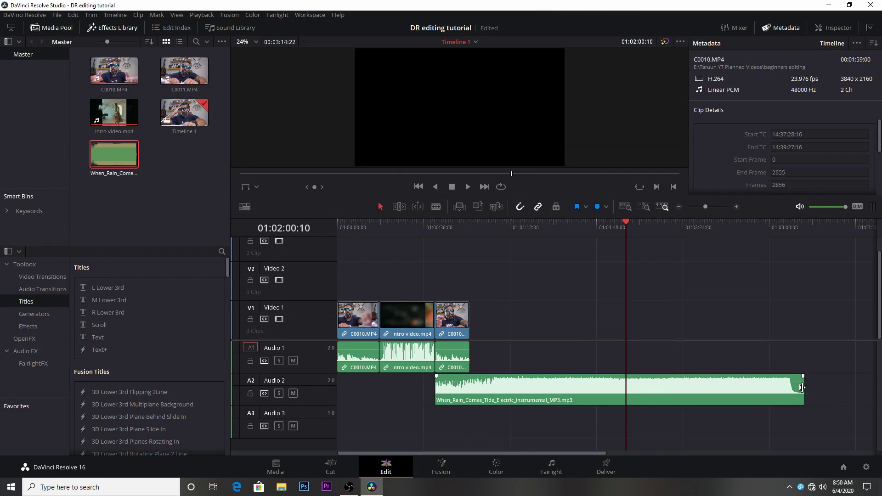
drag(802, 387, 477, 387)
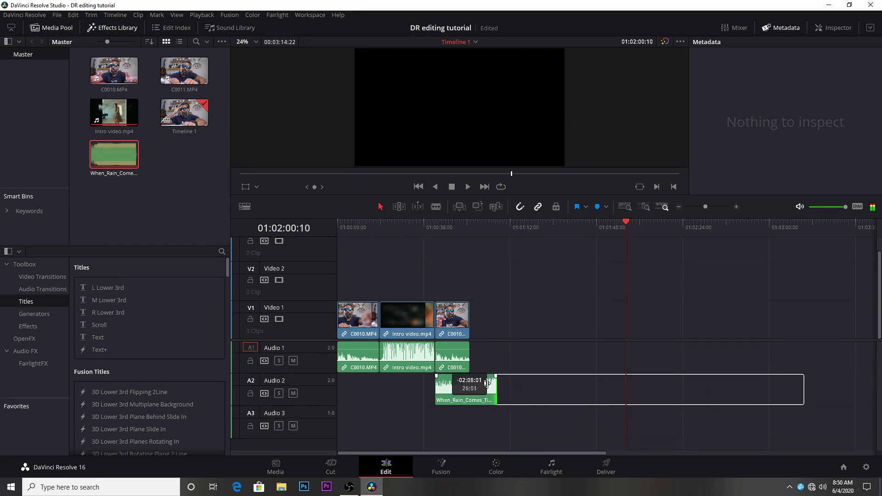
drag(625, 222, 472, 250)
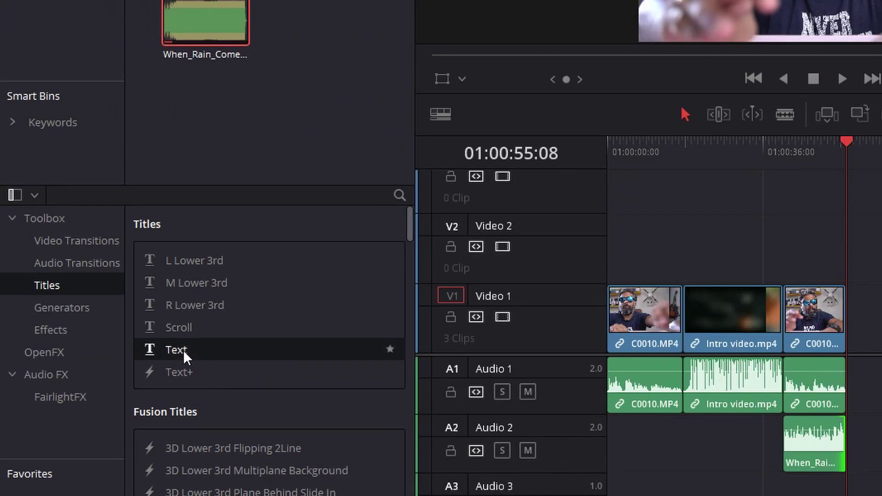
Step: Place a Text title after the last clip reading 'thanks for watching'
drag(184, 356, 854, 317)
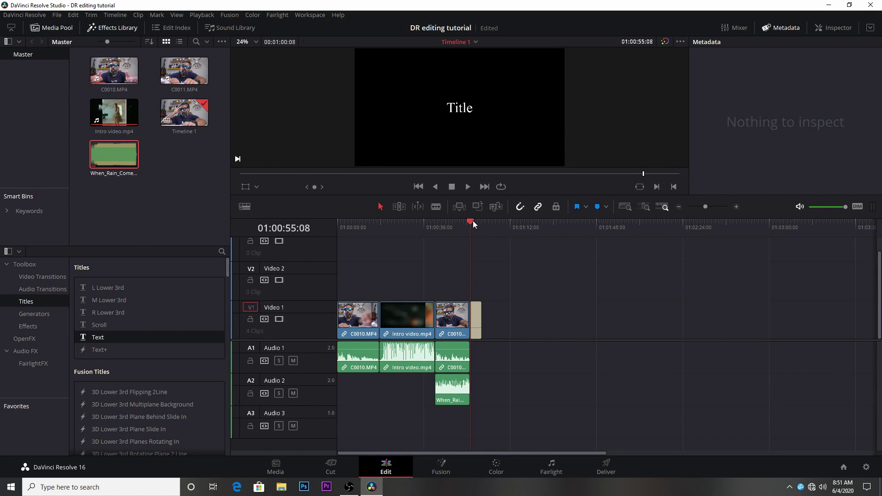
key(space)
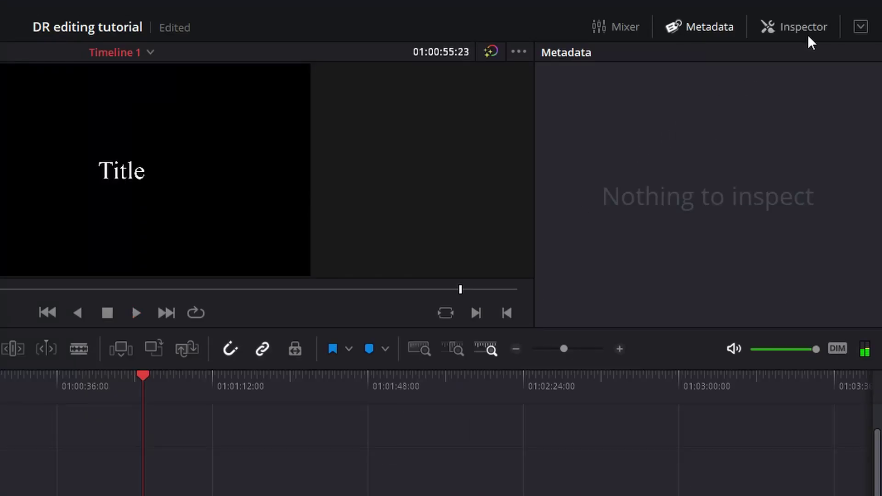
click(807, 34)
click(643, 155)
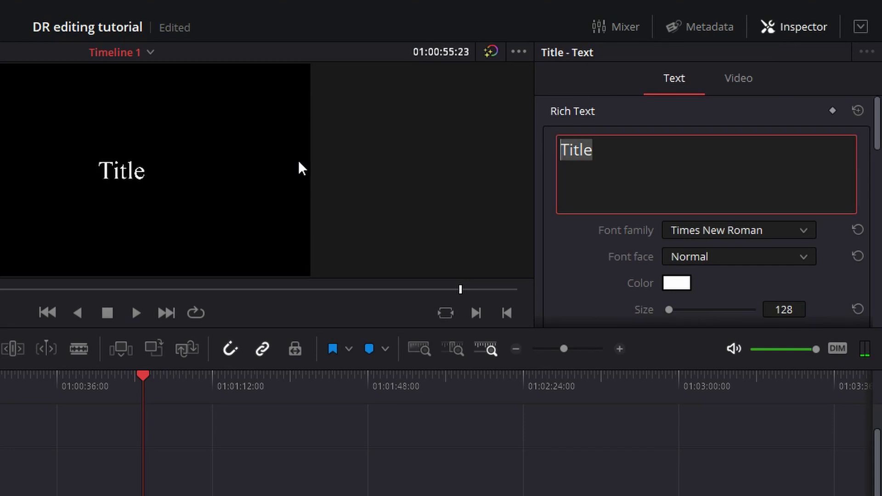
text(thanks for watc)
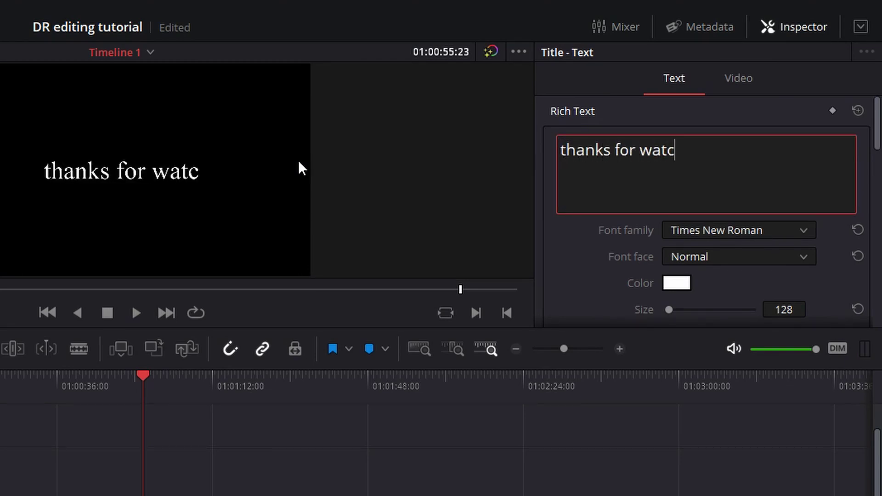
text(hing)
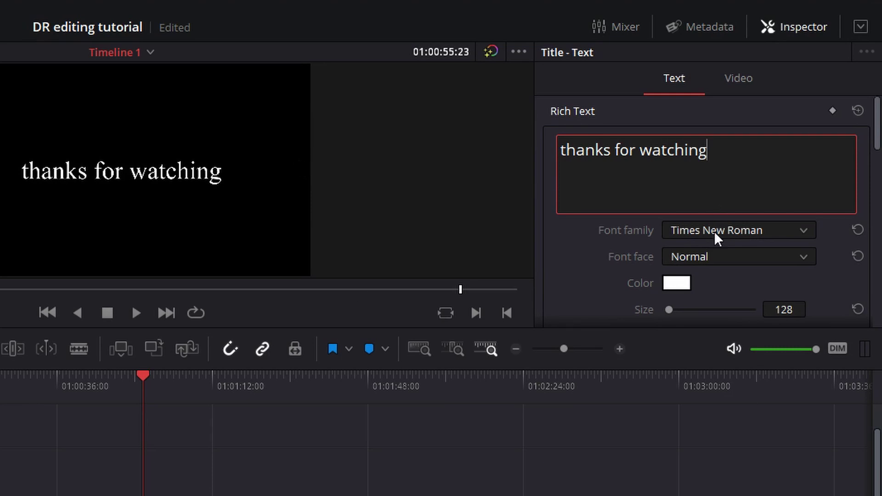
Step: Set the title's font family to Tekton Pro Ext Bold
click(714, 230)
click(692, 361)
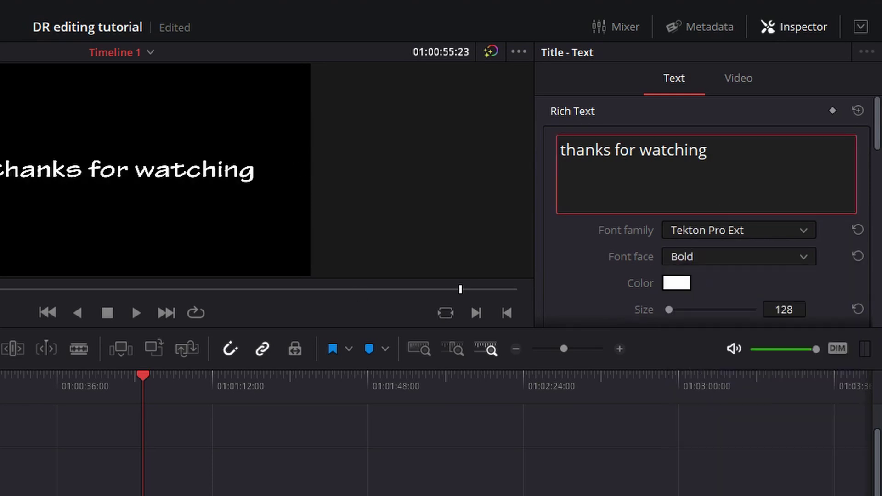
click(733, 78)
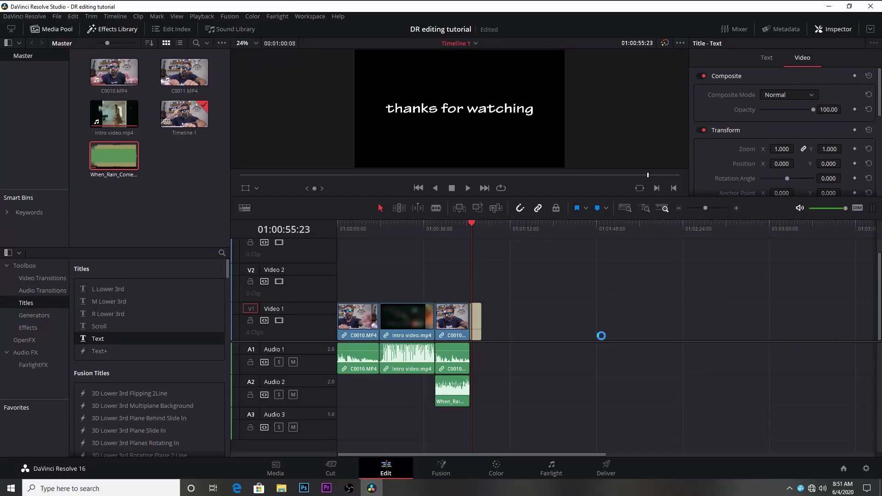
mouse_move(471, 226)
mouse_down()
mouse_move(333, 237)
mouse_move(484, 222)
mouse_up()
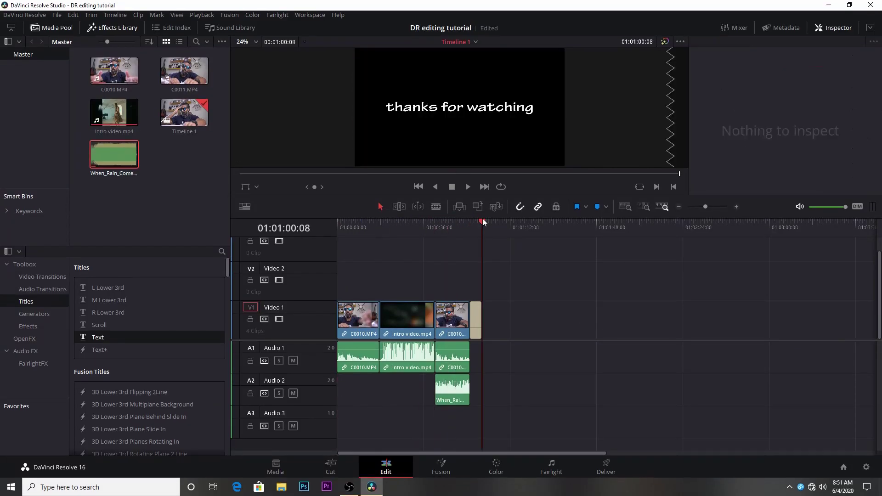
Step: Shrink the 'thanks for watching' text size from 128 to 107
click(476, 316)
drag(476, 316, 465, 277)
drag(481, 221, 469, 226)
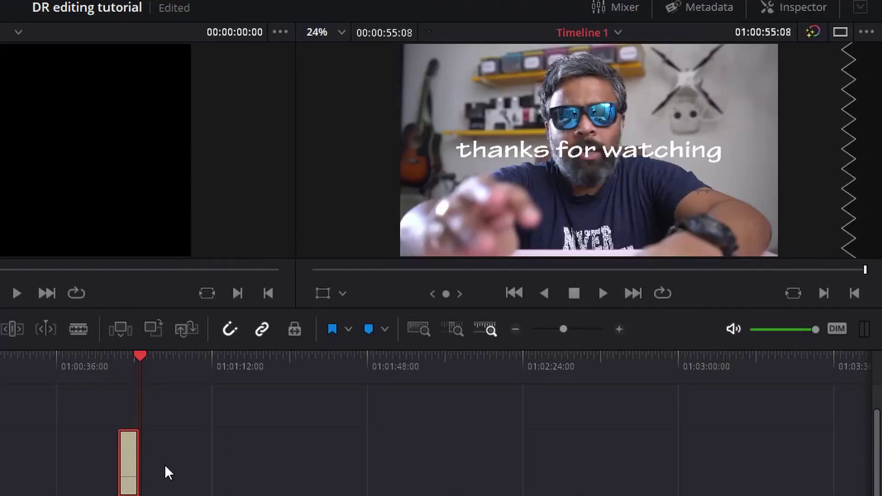
click(799, 12)
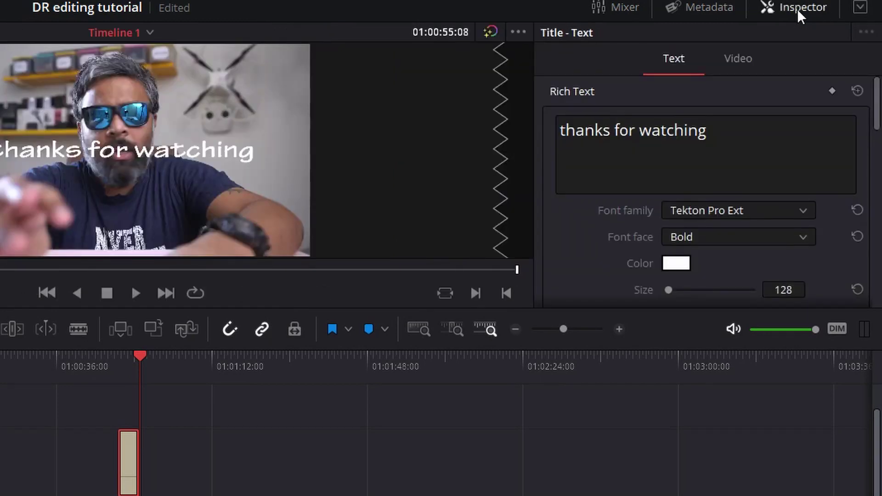
scroll(756, 196, down, 3)
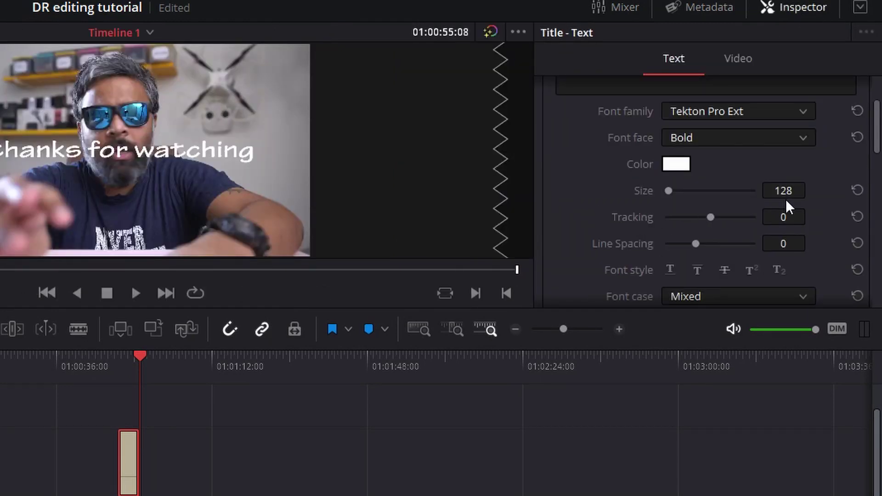
drag(785, 195, 793, 250)
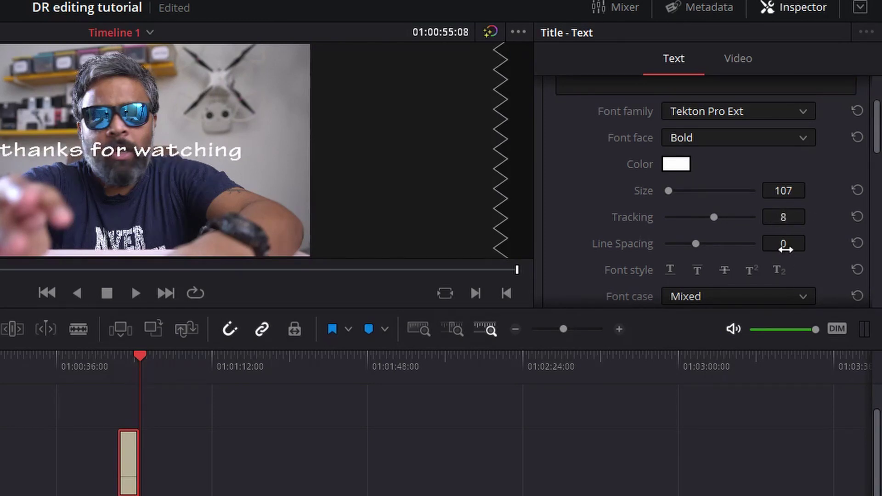
drag(784, 249, 781, 244)
Step: Adjust the title's Position X and Y, nudging it sideways and higher in frame
scroll(780, 242, down, 2)
scroll(779, 241, down, 6)
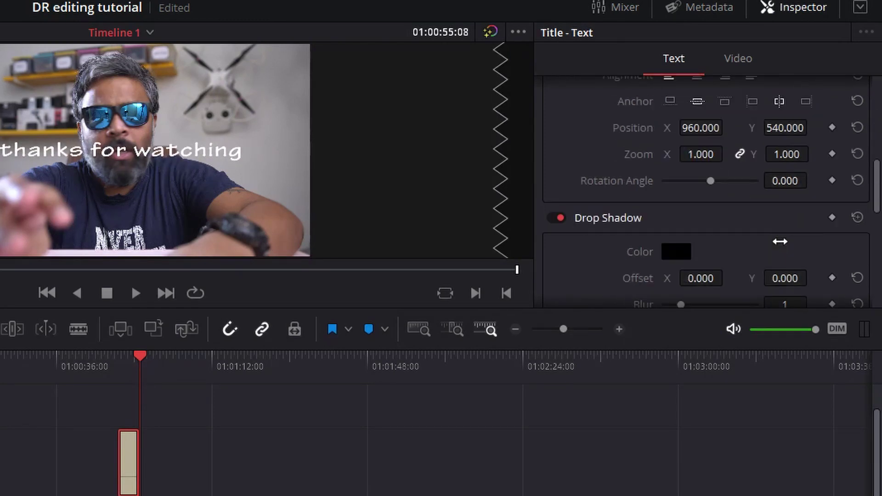
scroll(780, 241, up, 4)
drag(692, 232, 675, 232)
drag(728, 227, 712, 240)
mouse_move(783, 227)
mouse_down()
mouse_move(812, 226)
mouse_move(789, 225)
mouse_up()
Step: Set the title's Drop Shadow Offset X to a slight value of 1
scroll(756, 254, down, 3)
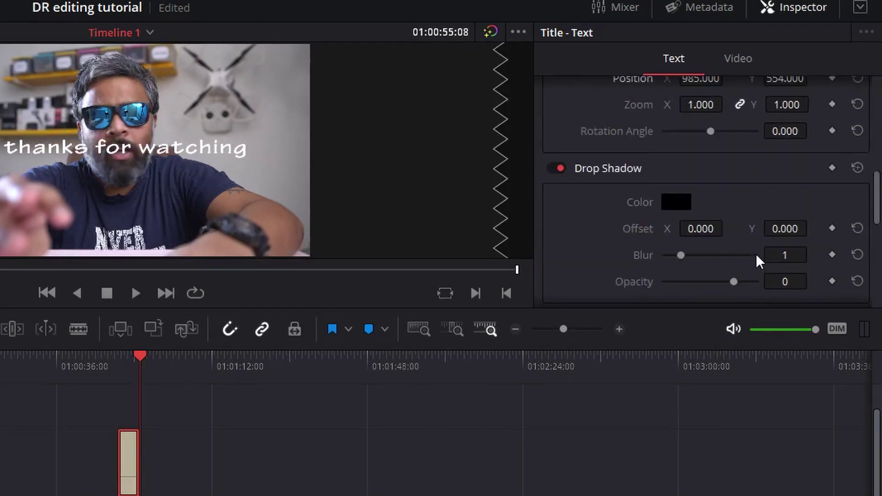
scroll(756, 257, down, 3)
scroll(591, 177, up, 3)
scroll(591, 178, down, 1)
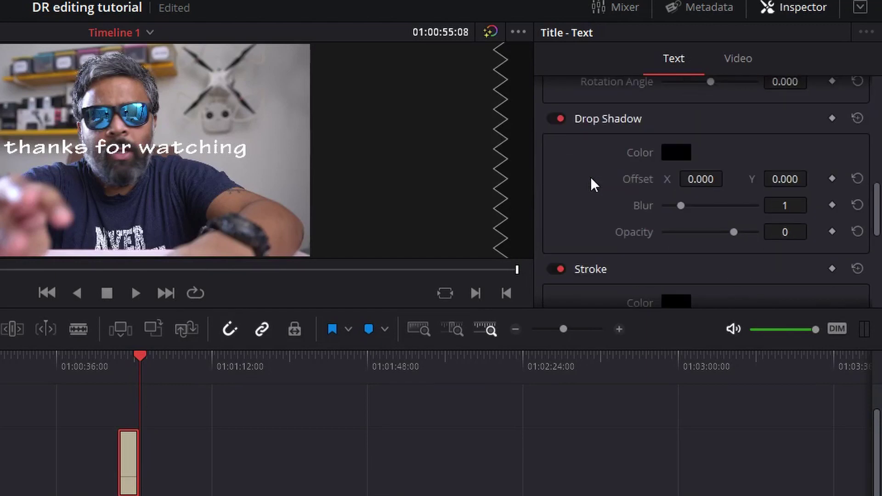
drag(698, 179, 699, 179)
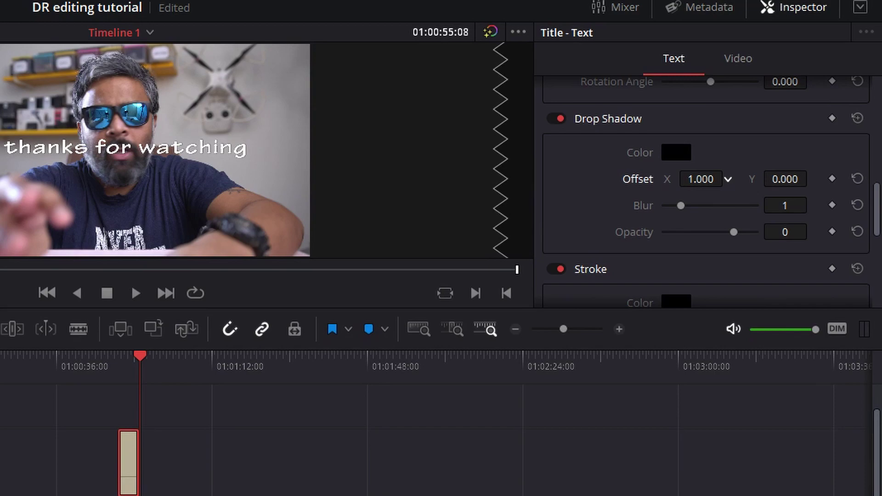
scroll(704, 126, up, 2)
drag(473, 224, 482, 223)
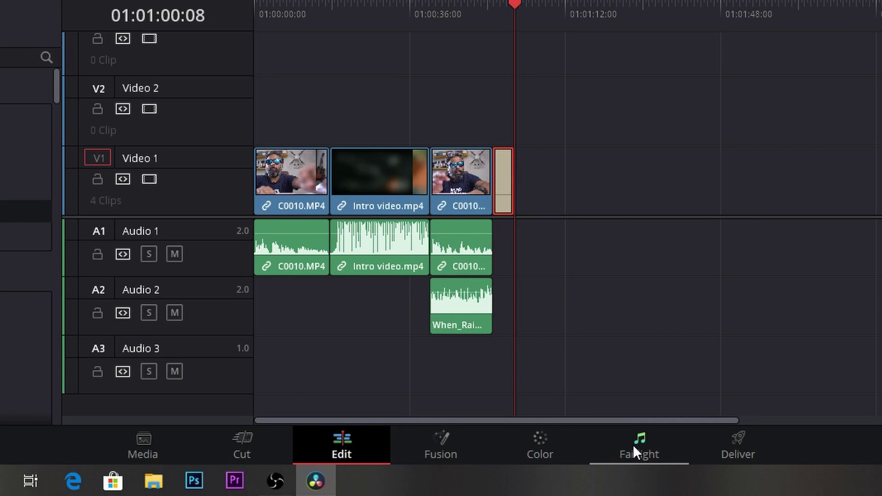
Step: On the Deliver page, name the render file 'test dr' and browse for a save location
click(739, 442)
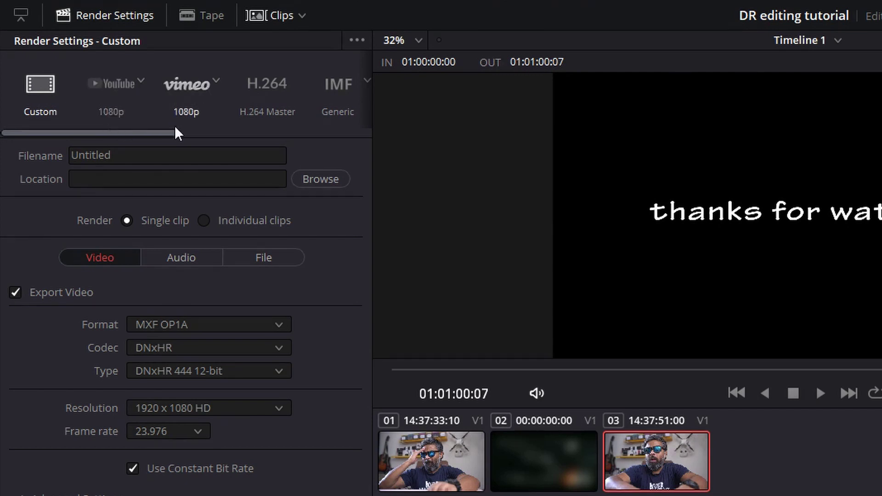
mouse_move(146, 135)
mouse_down()
mouse_move(200, 152)
mouse_move(95, 133)
mouse_up()
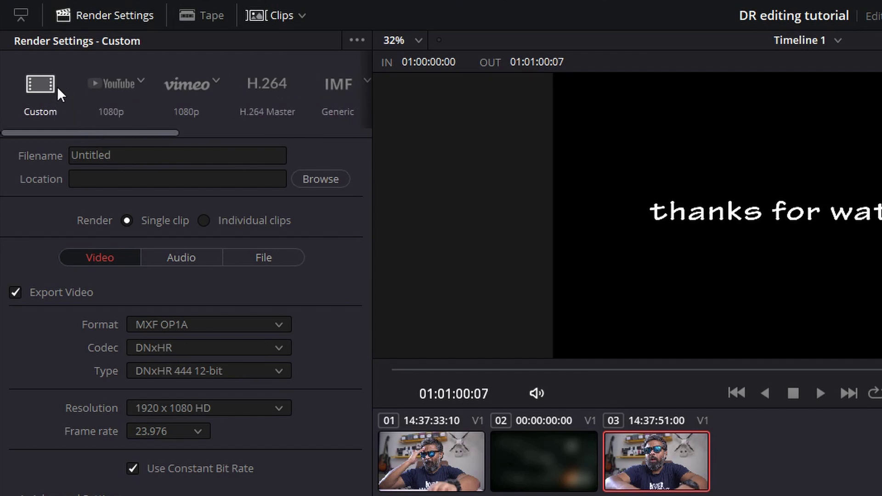
click(163, 155)
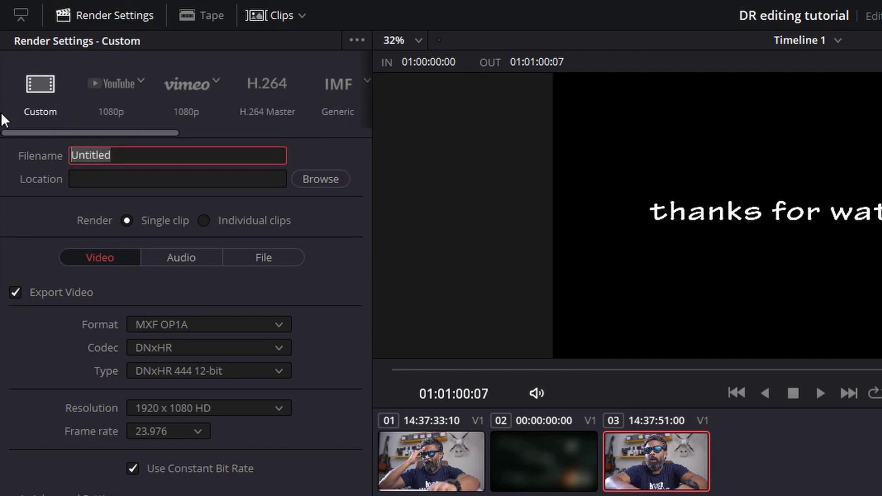
text(test dr)
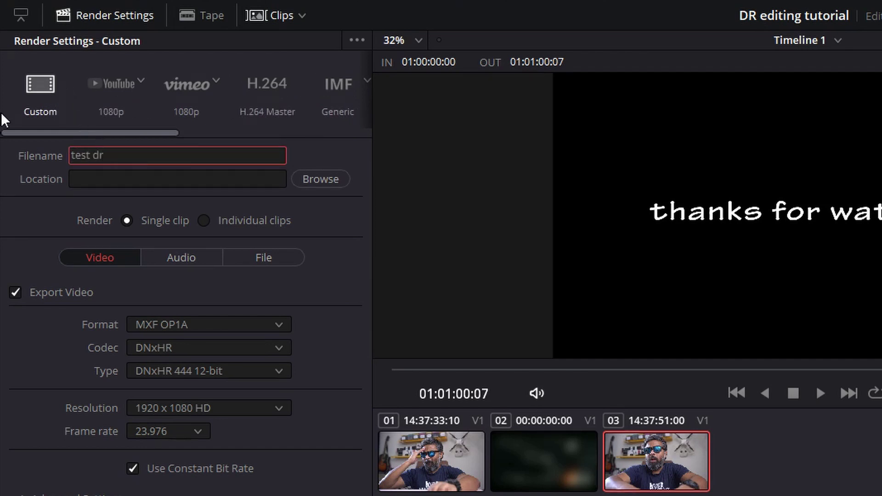
click(332, 181)
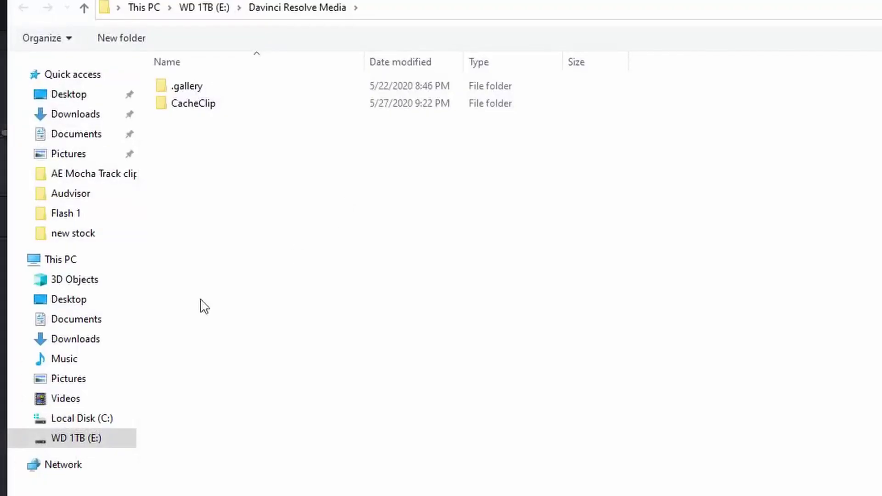
Step: Choose WD 1TB (E:) > Taruun YT Planned Videos > beginners editing as the render location
click(78, 444)
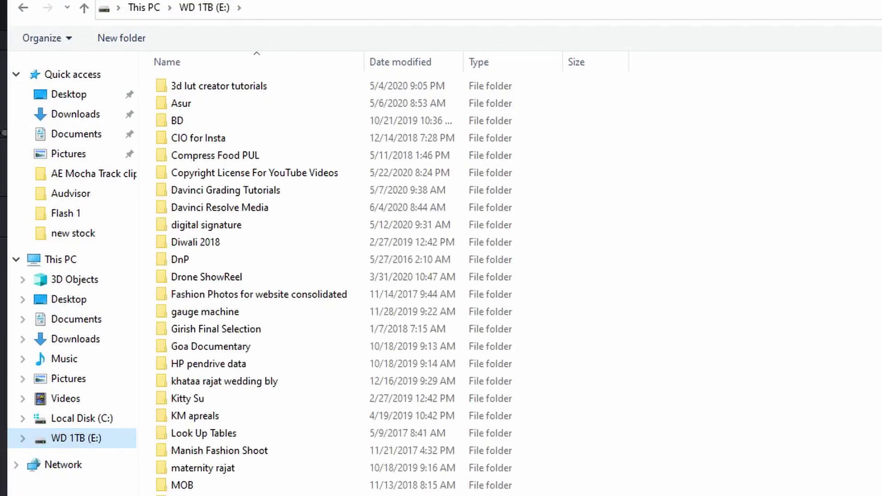
scroll(345, 276, down, 5)
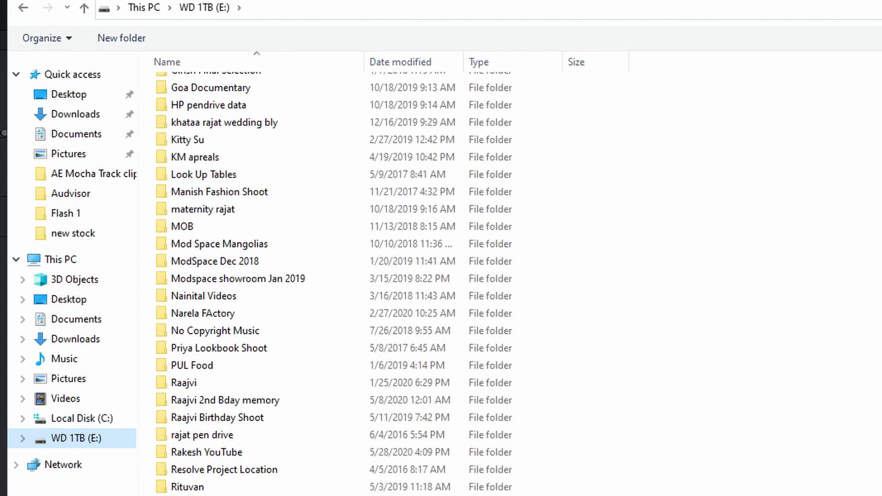
double_click(229, 221)
double_click(188, 96)
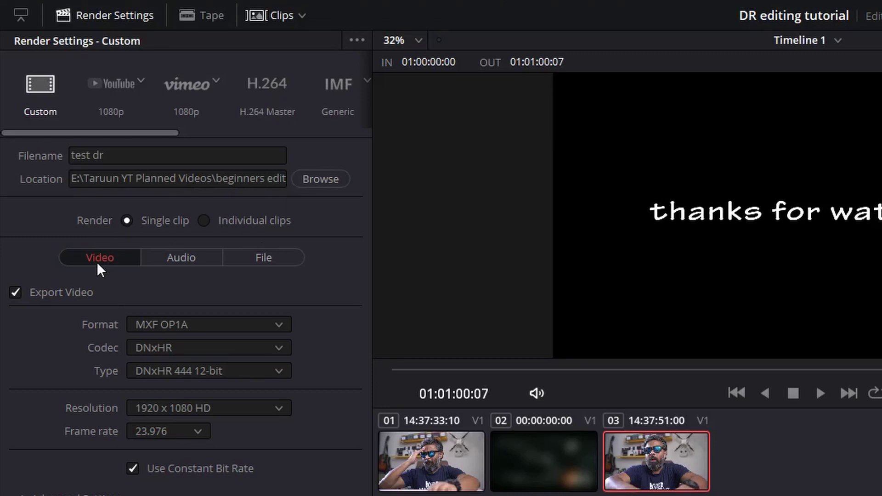
Step: Set the render format to MP4 with H.264 and restrict quality to 40000 Kb/s
click(261, 325)
click(176, 476)
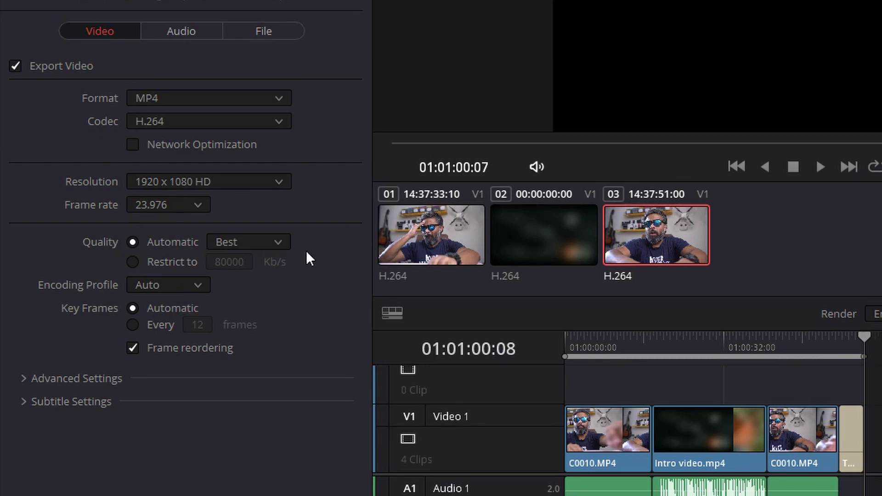
click(134, 261)
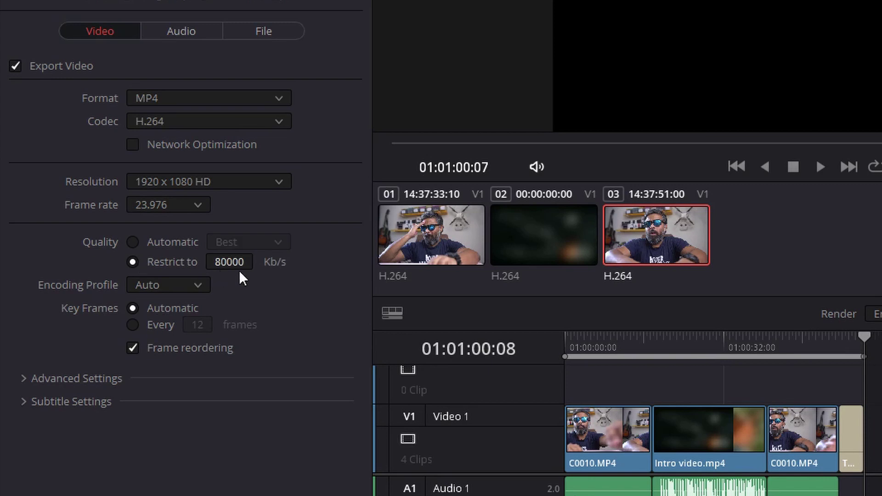
double_click(232, 262)
text(40000)
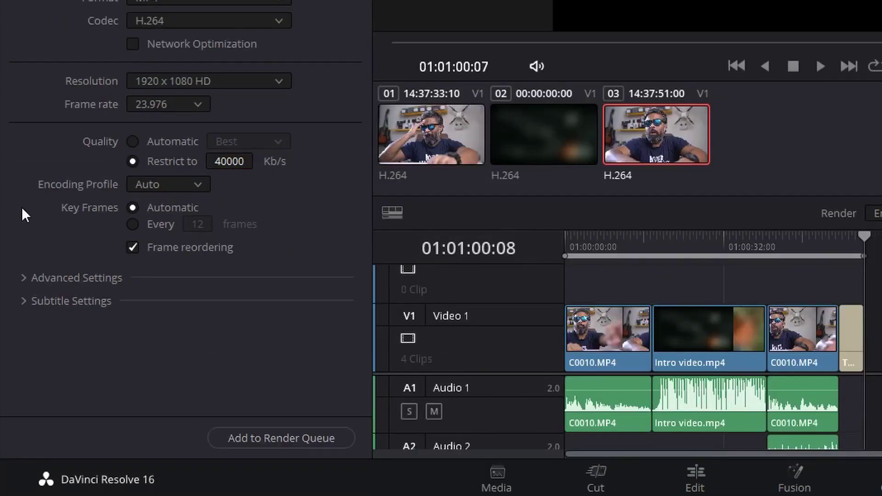
Step: Queue Timeline 1 as Job 1 and start rendering it to test dr.mp4
click(294, 436)
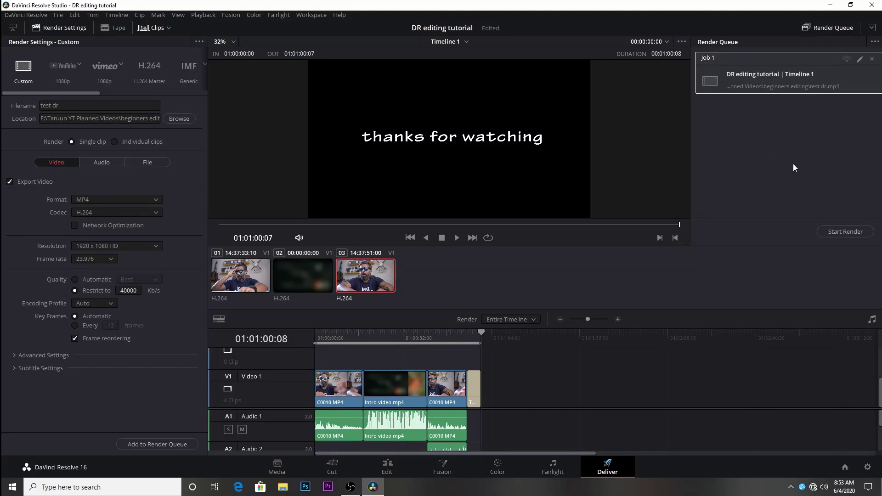
click(854, 233)
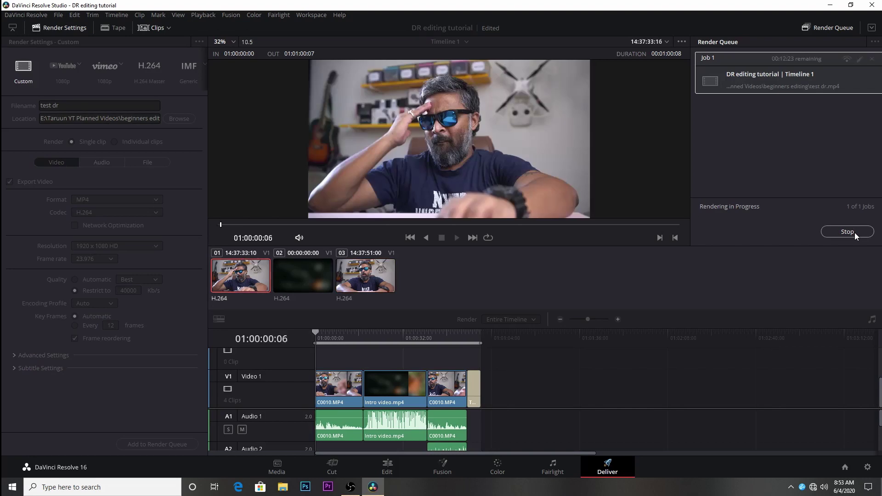